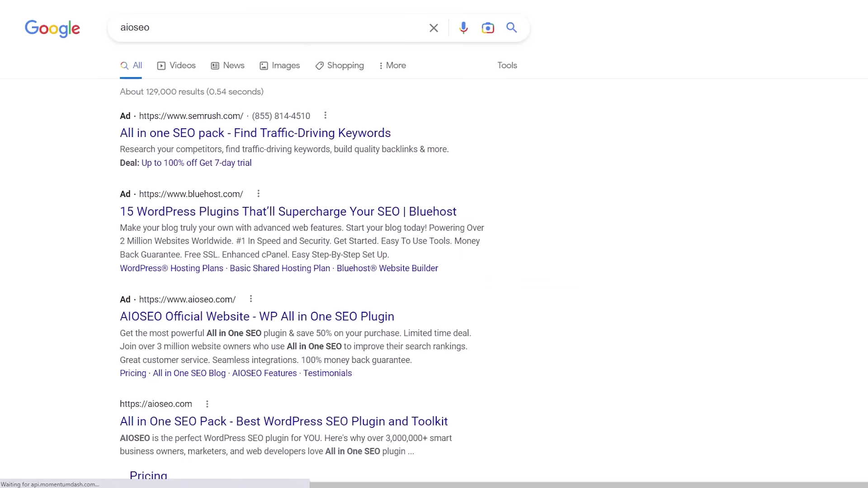
Scroll down the Google results for 'aioseo' to find the official AIOSEO site
scroll(175, 221, down, 5)
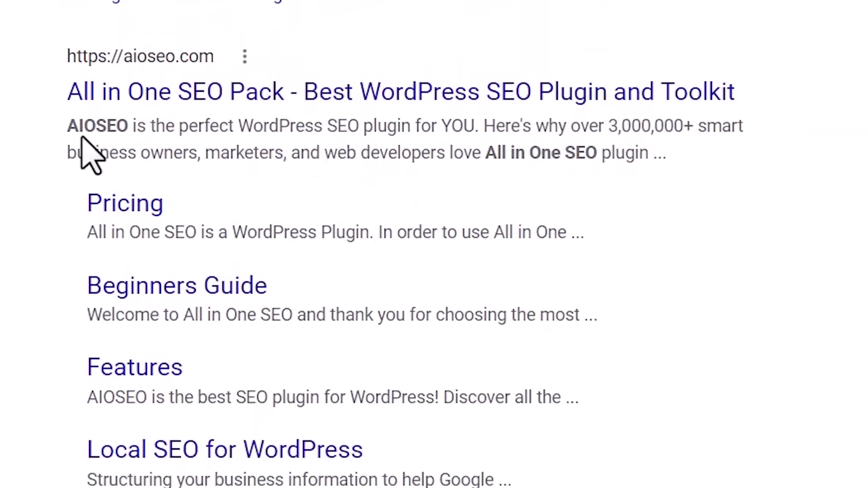
Open the official AIOSEO site, log into the account and copy the Agency license key
click(231, 102)
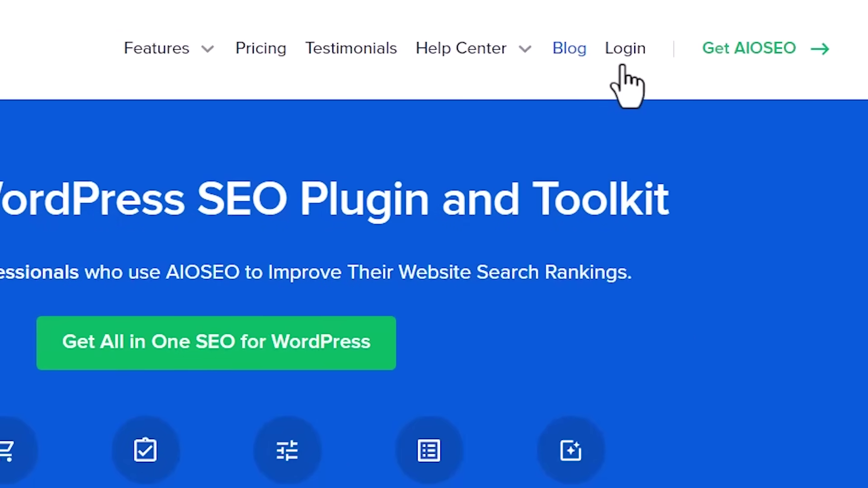
click(630, 59)
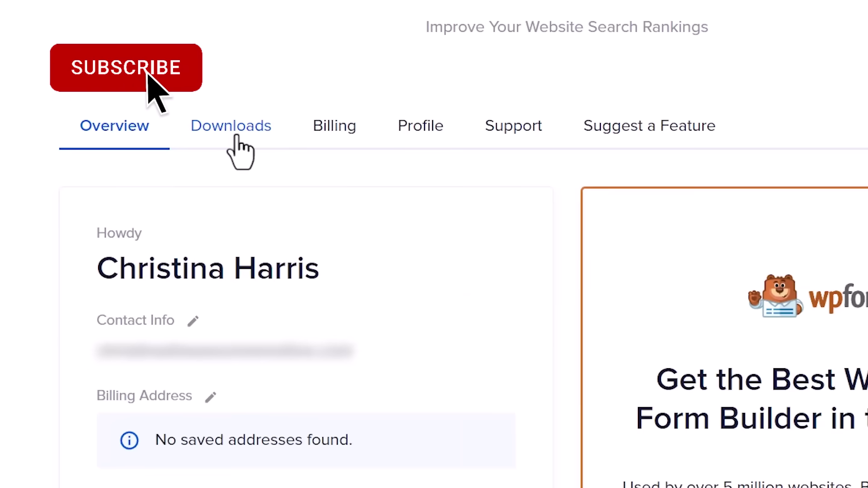
click(237, 137)
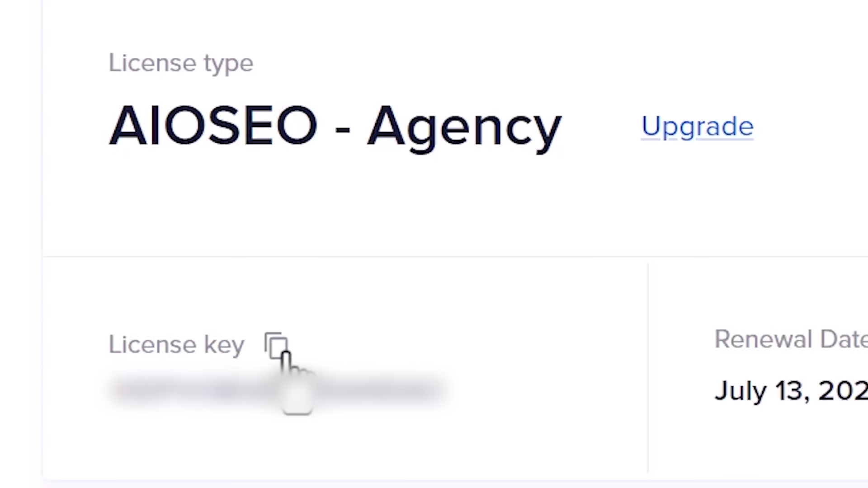
click(277, 347)
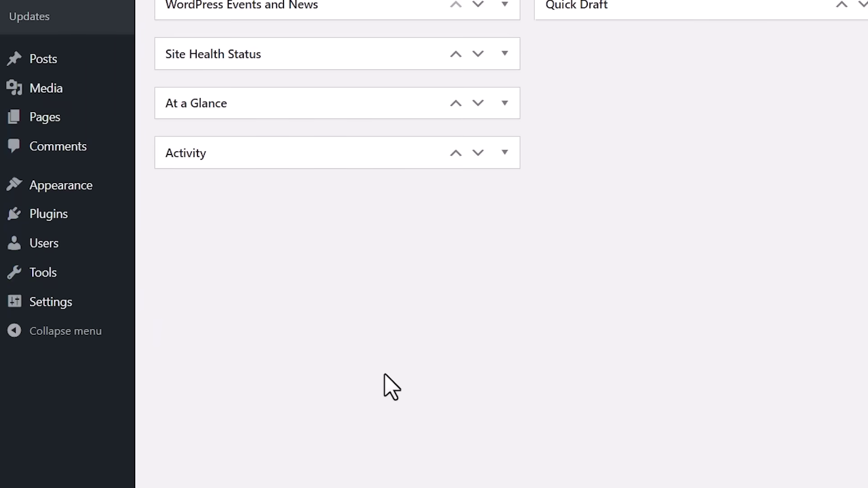
Upload aioseo-pro-v4.2.6.1.zip as a new plugin, install it and activate it
mouse_move(37, 222)
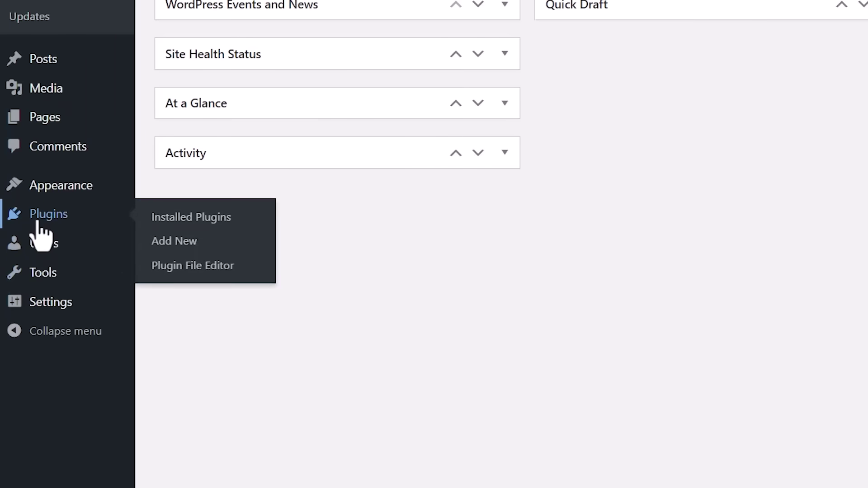
click(207, 243)
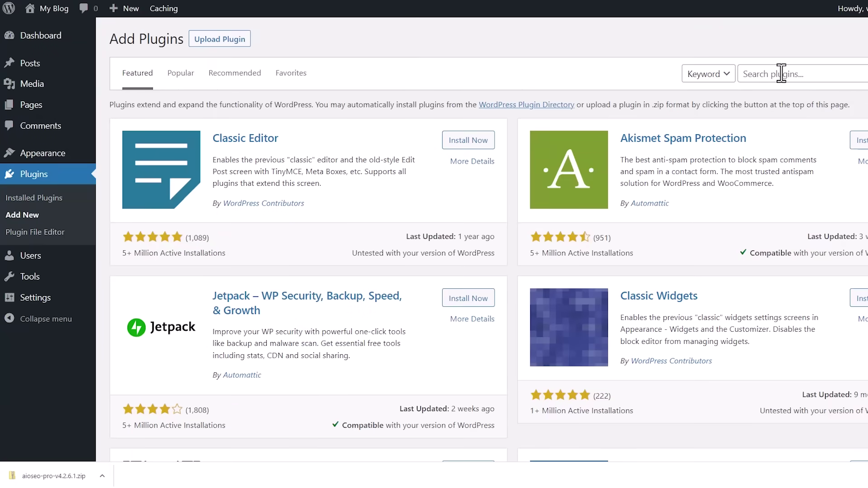
click(225, 40)
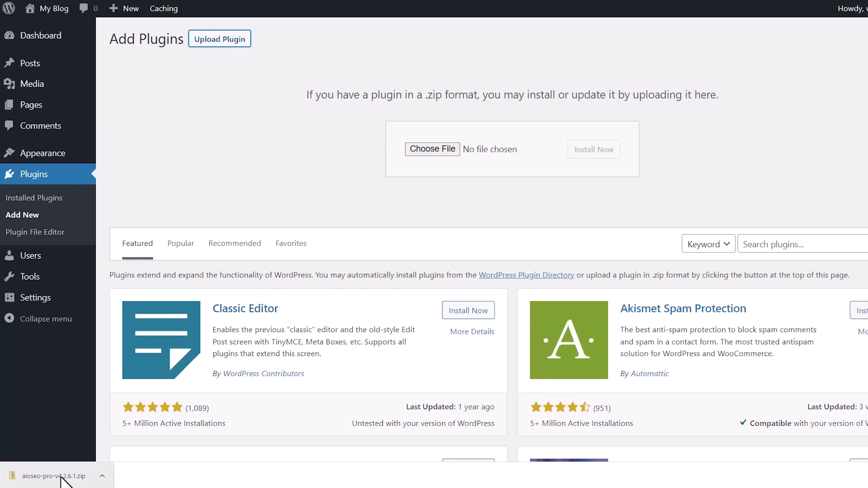
drag(62, 480, 445, 152)
click(587, 157)
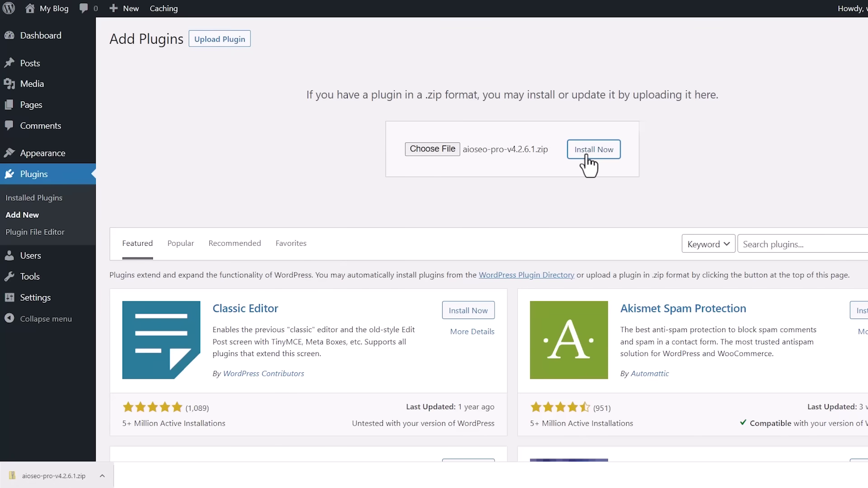
click(156, 128)
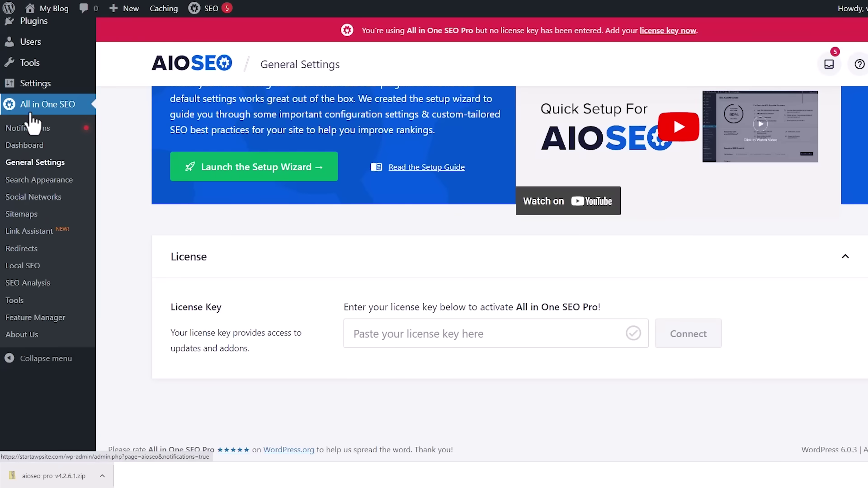
Paste the copied license key into All in One SEO's License Key field and connect it
scroll(39, 219, up, 3)
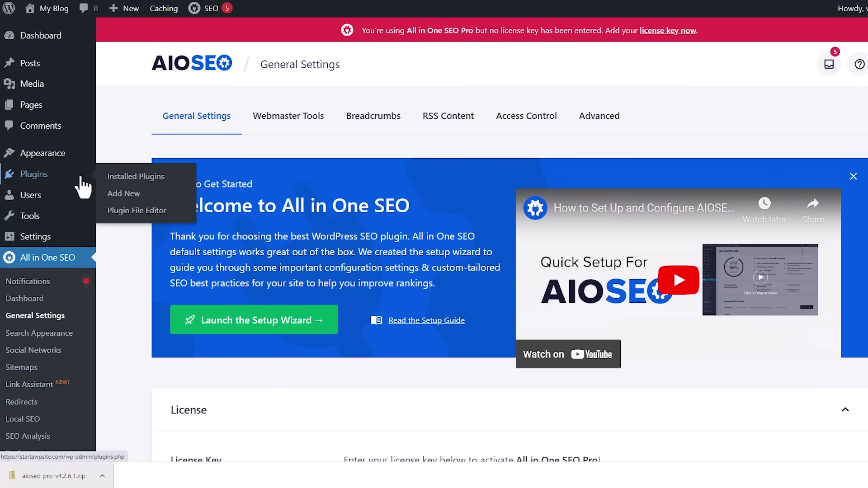
click(109, 175)
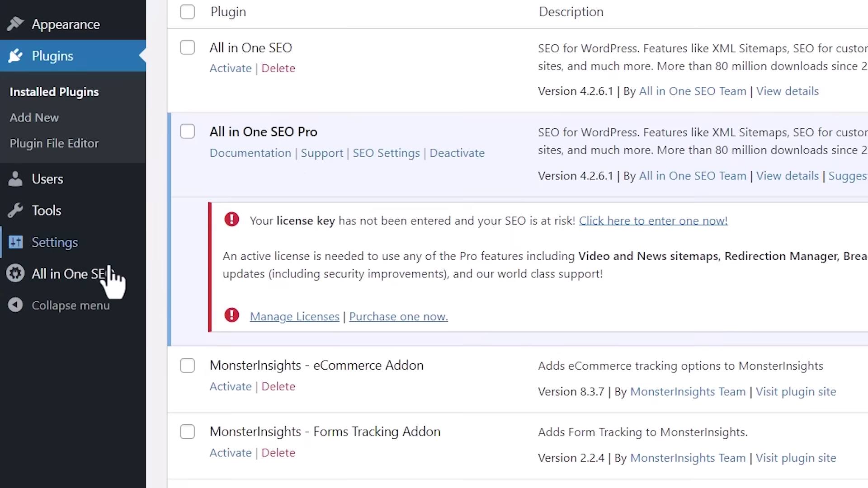
mouse_move(84, 285)
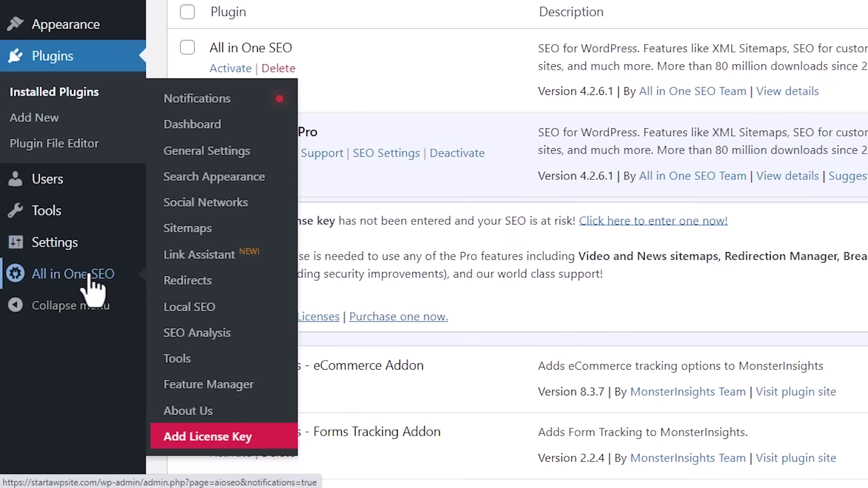
click(215, 438)
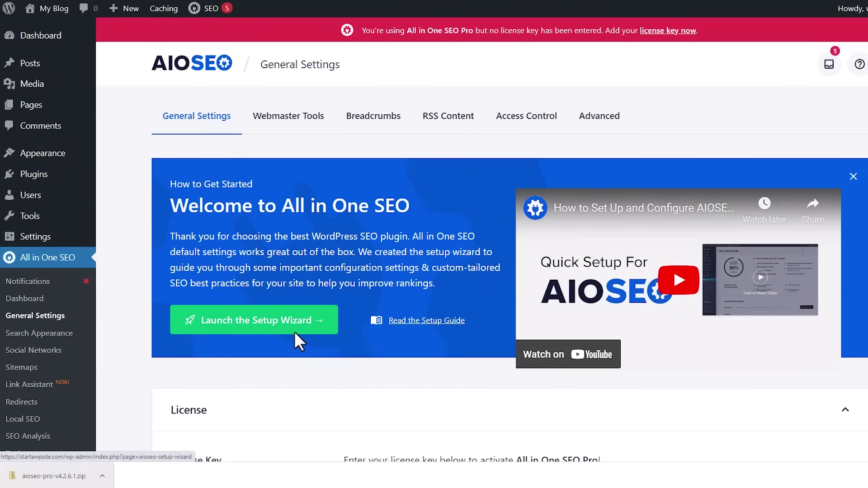
scroll(294, 332, down, 3)
click(366, 335)
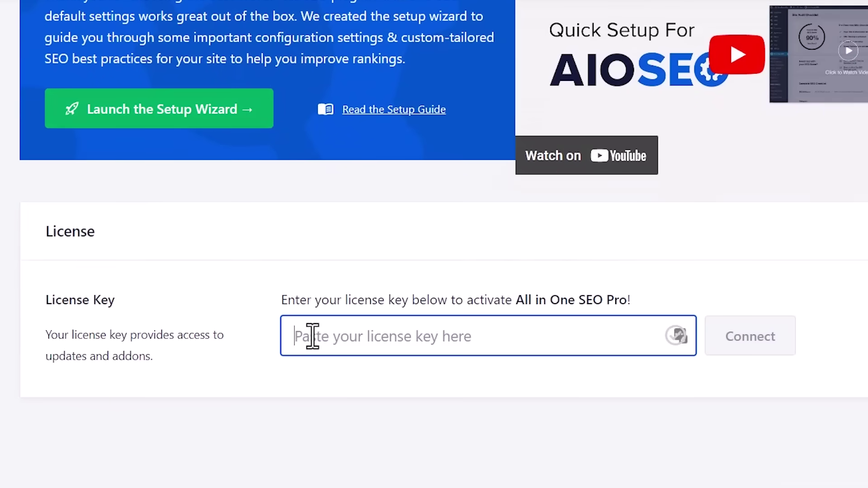
right_click(312, 336)
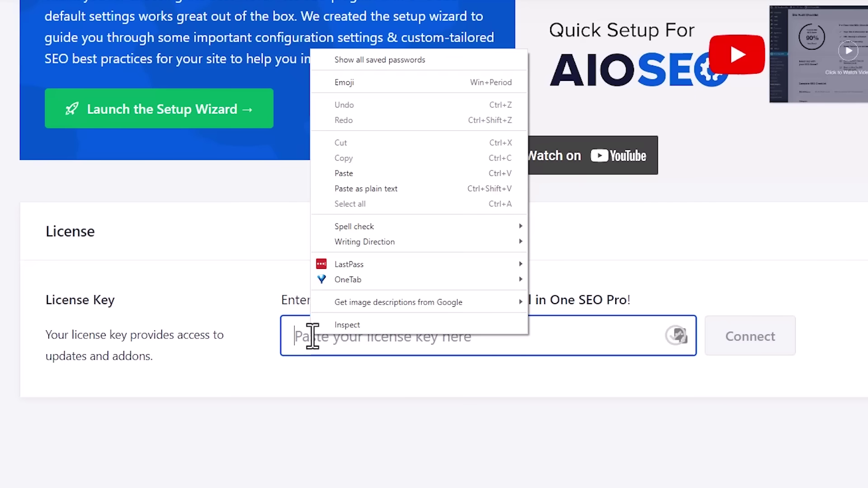
click(365, 177)
click(751, 344)
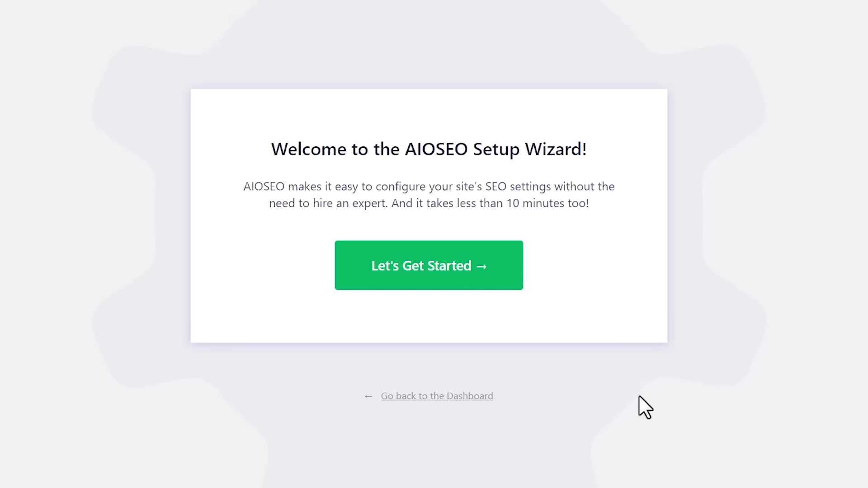
Exit the AIOSEO setup wizard back to the All in One SEO Dashboard
click(452, 398)
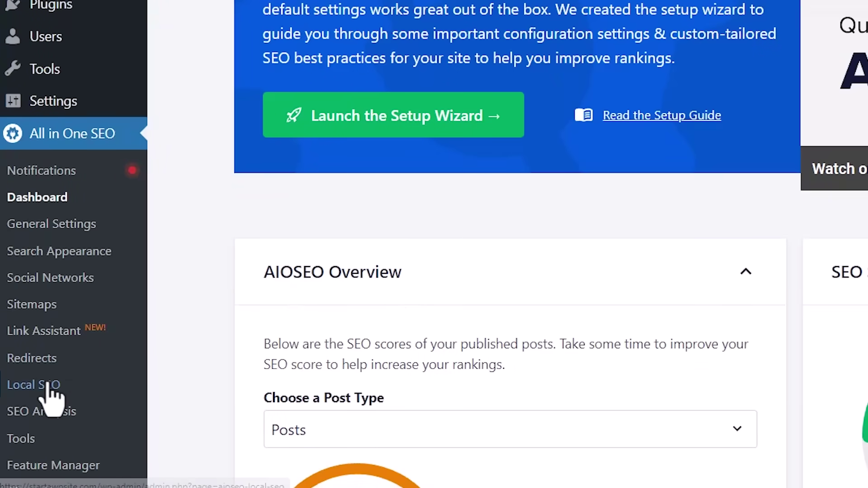
Open All in One SEO's Local SEO page and activate the Local SEO module
click(47, 386)
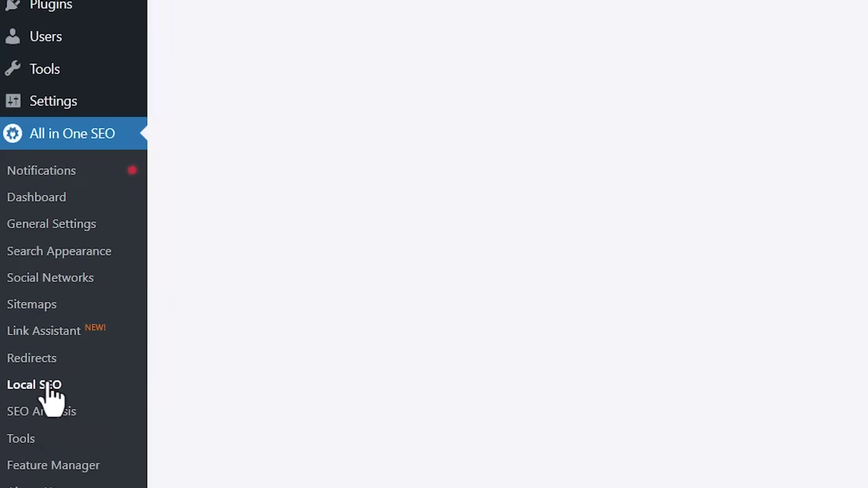
scroll(2, 390, down, 5)
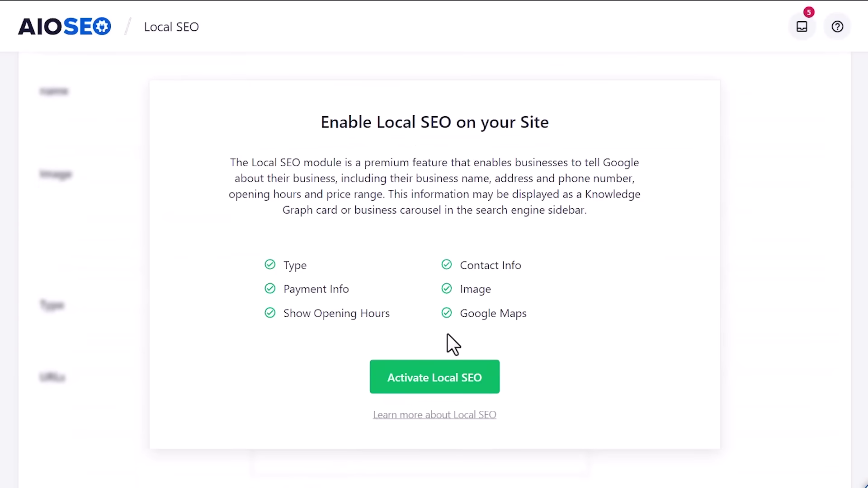
click(434, 387)
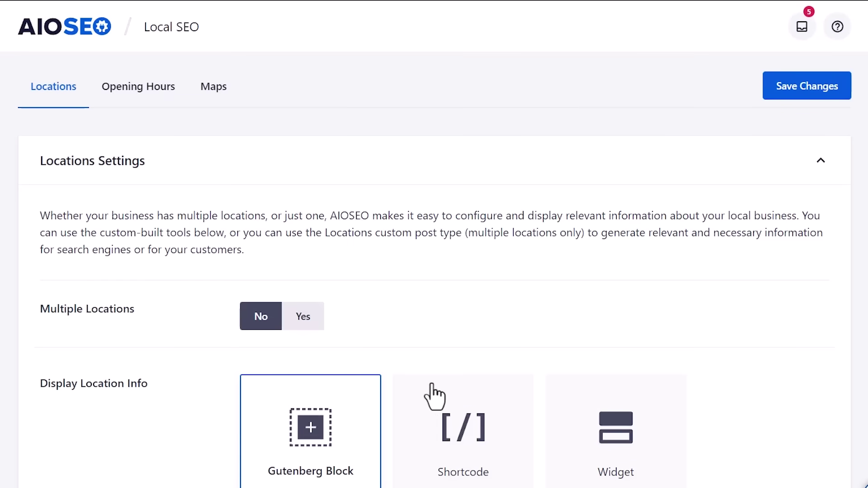
Set Multiple Locations to Yes, leaving the location permalink slug at its default
scroll(191, 368, down, 3)
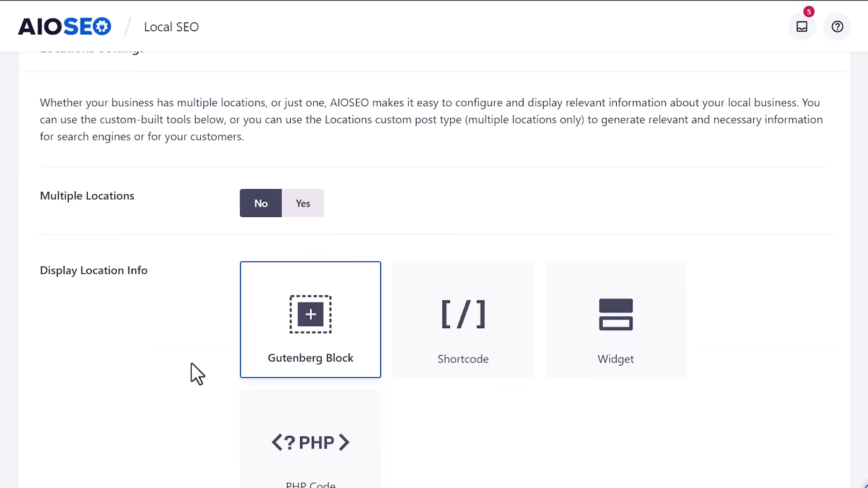
click(304, 204)
scroll(305, 272, up, 3)
scroll(194, 325, down, 8)
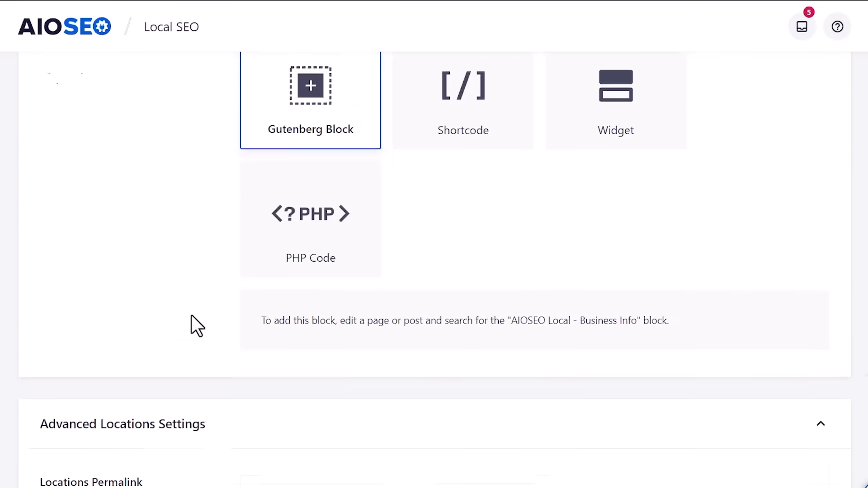
scroll(193, 313, down, 4)
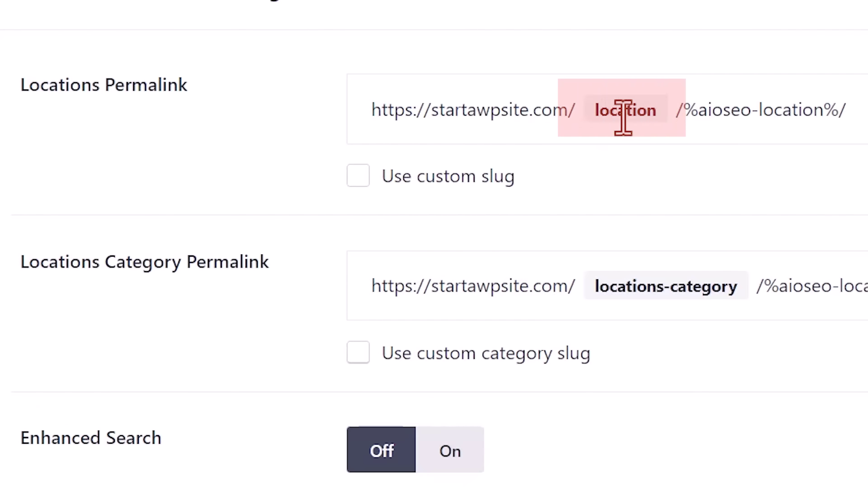
click(357, 176)
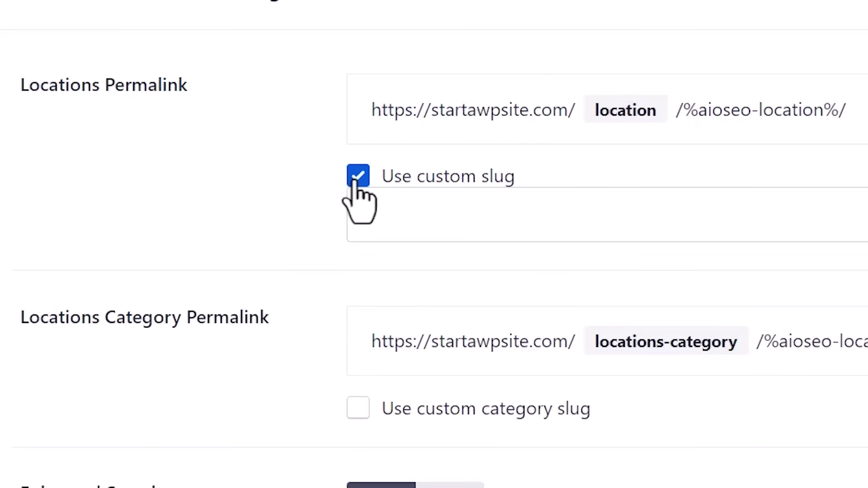
click(358, 176)
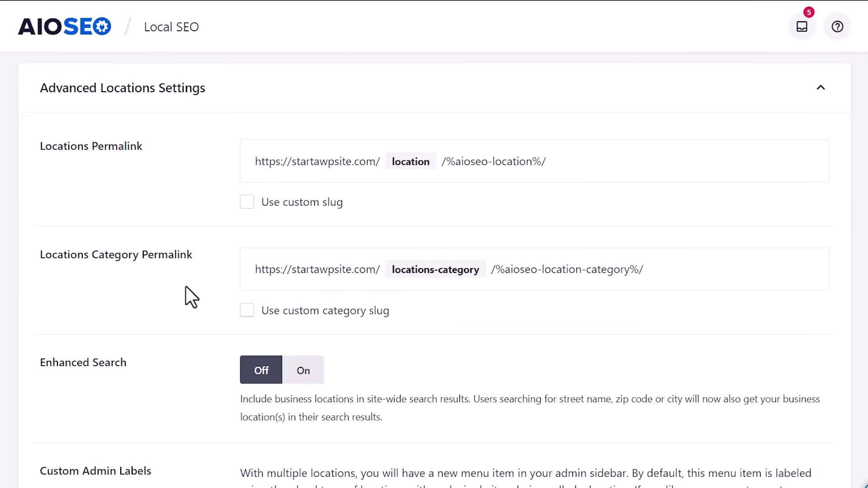
Turn Enhanced Search on and save the Local SEO location settings
scroll(186, 288, down, 3)
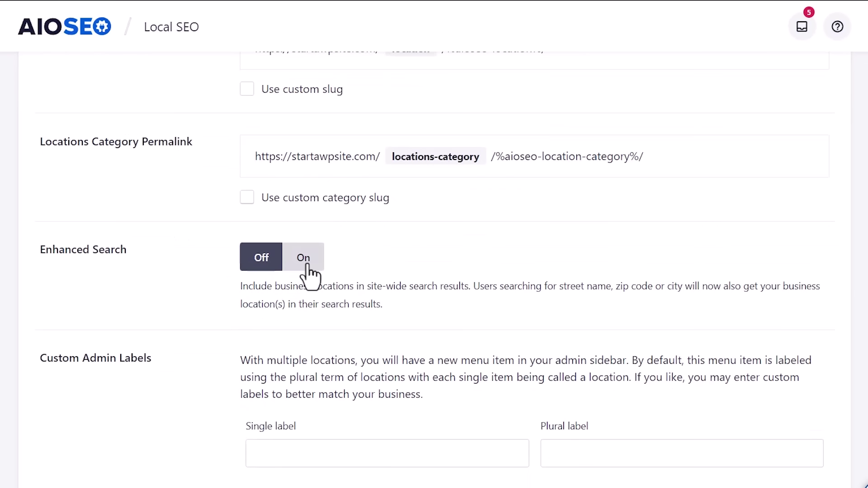
click(304, 258)
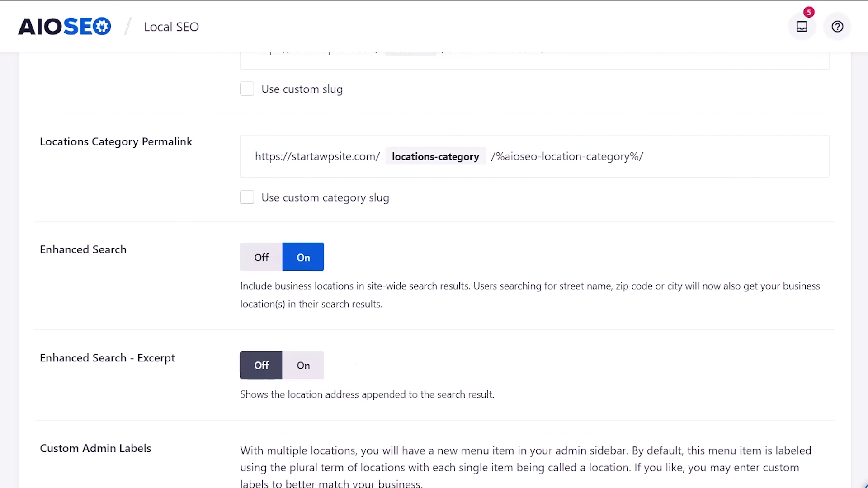
scroll(841, 226, down, 4)
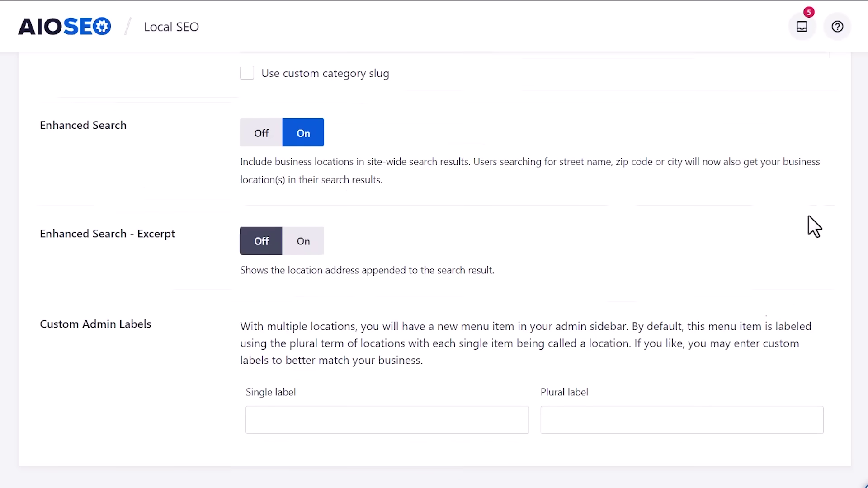
click(810, 471)
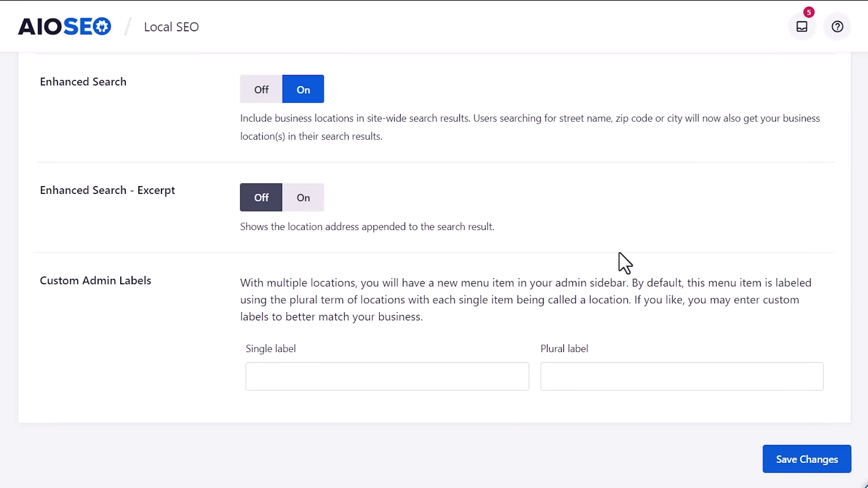
scroll(496, 226, up, 20)
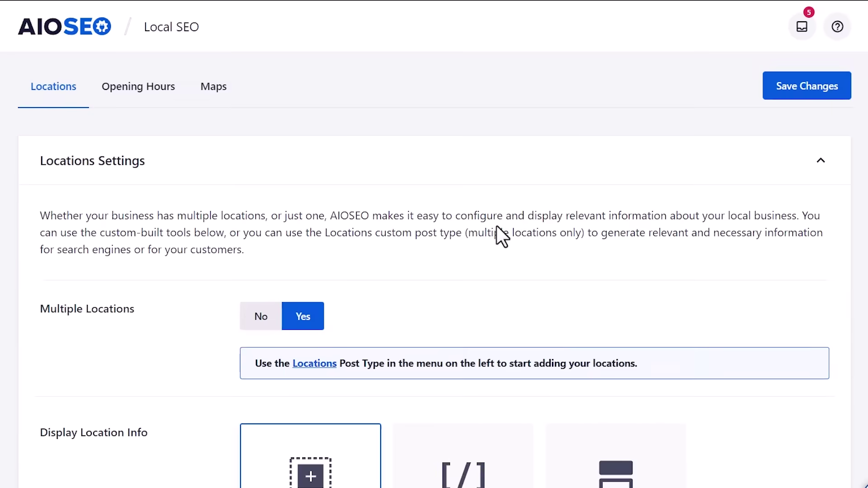
click(142, 104)
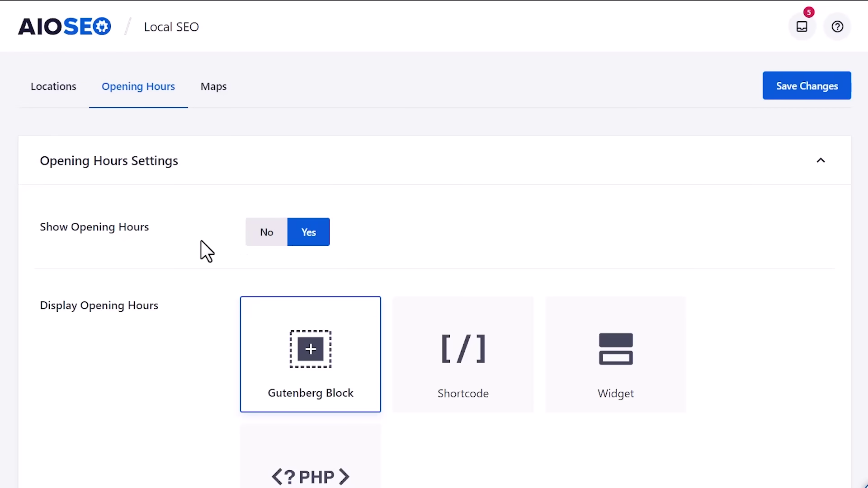
scroll(201, 240, down, 2)
scroll(201, 242, down, 8)
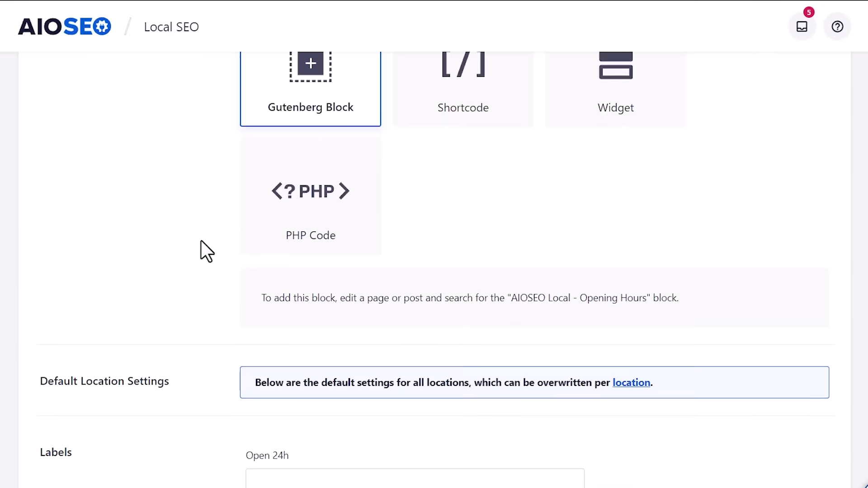
scroll(202, 251, down, 1)
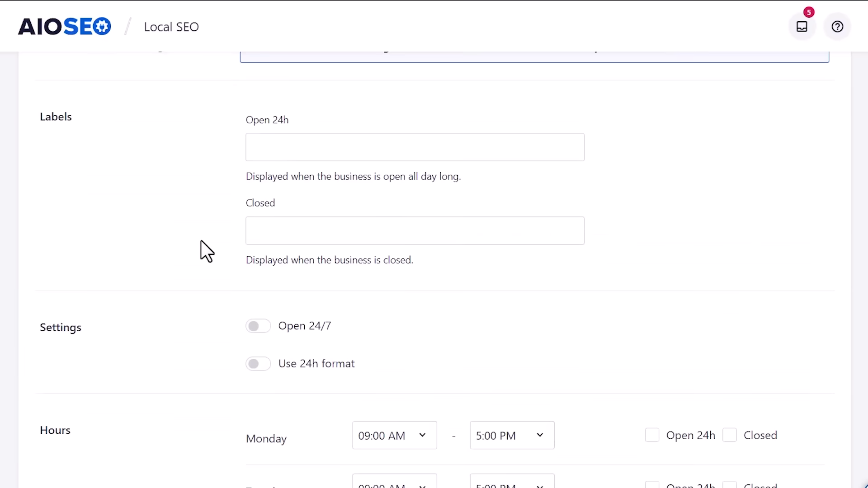
scroll(202, 242, down, 1)
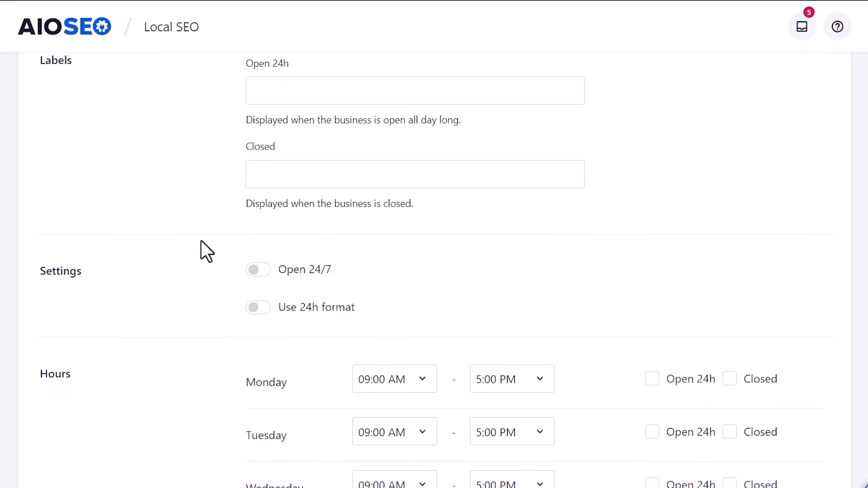
scroll(202, 241, up, 1)
click(319, 144)
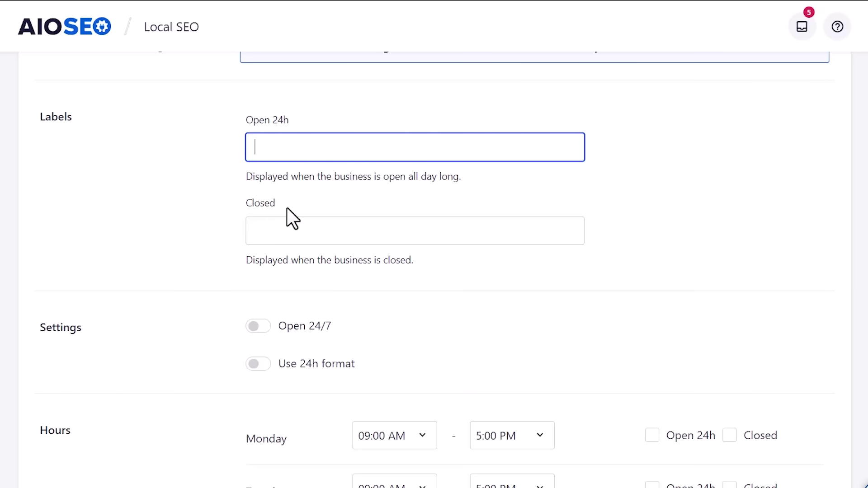
scroll(273, 237, down, 5)
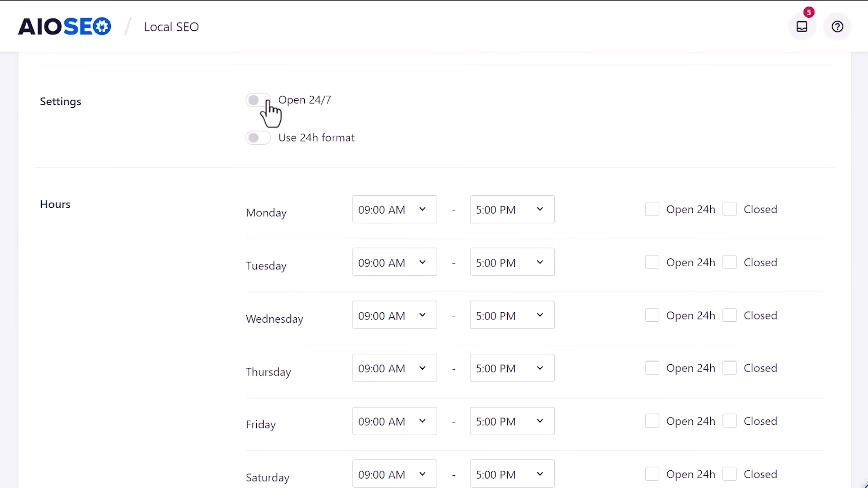
click(271, 100)
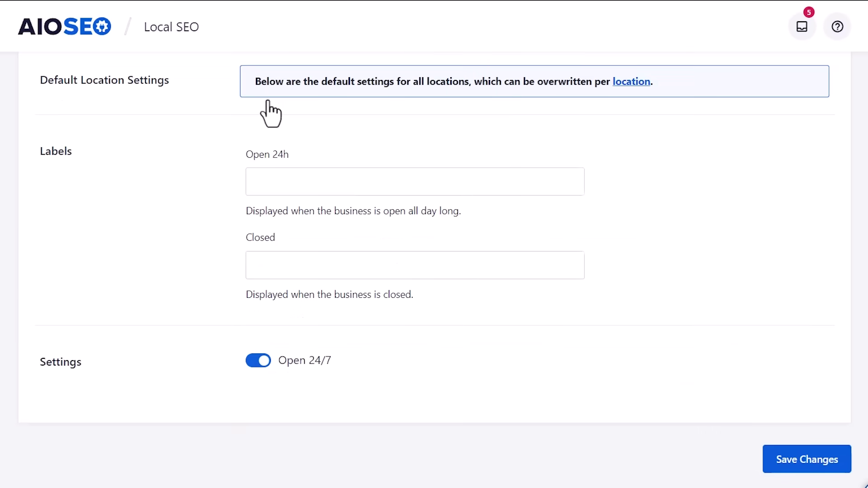
click(261, 362)
scroll(240, 301, down, 1)
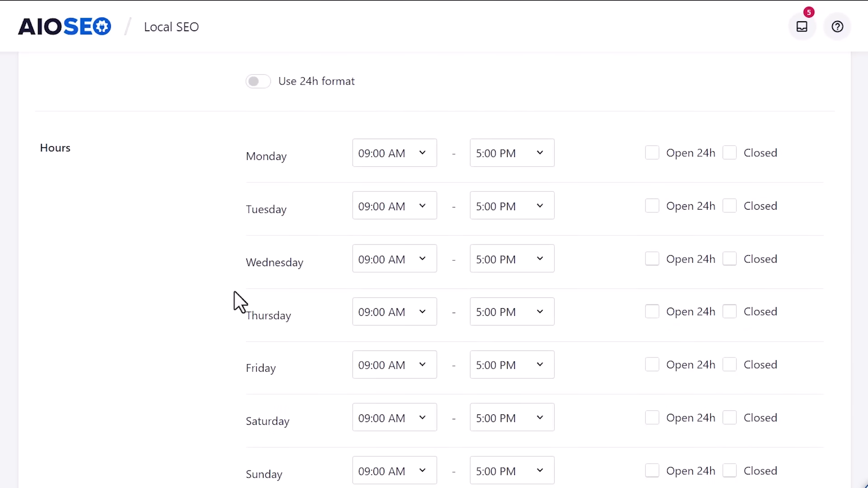
click(268, 86)
click(250, 86)
Mark Saturday and Sunday as Closed in the opening hours
scroll(270, 116, down, 1)
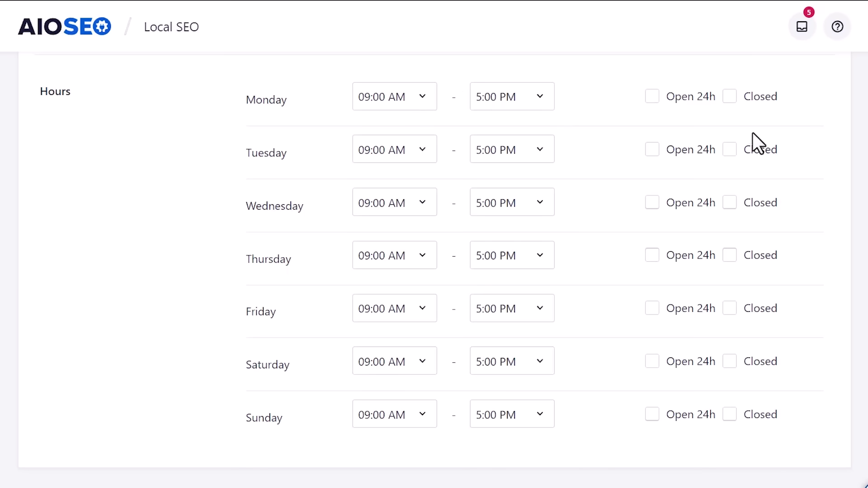
click(730, 362)
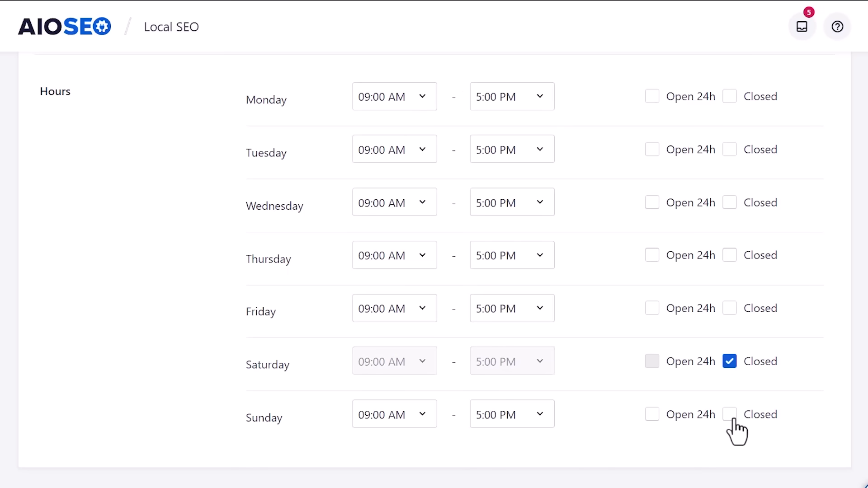
click(730, 415)
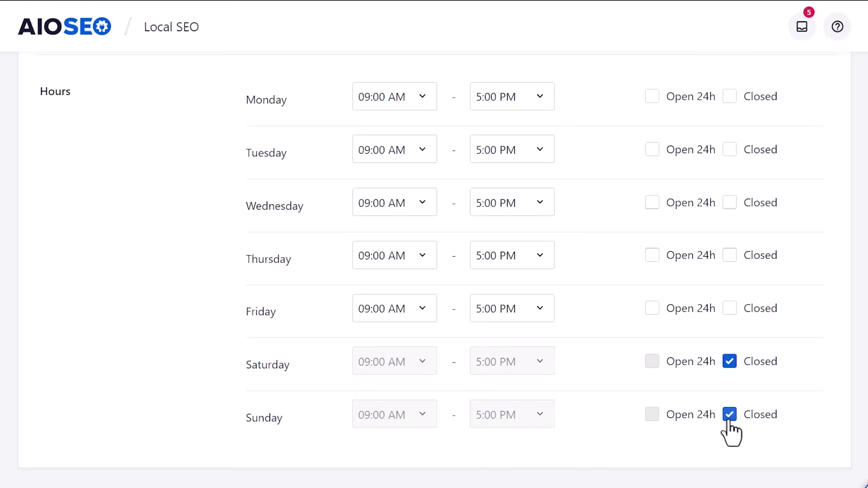
Change Friday's closing time to 3:00 PM and save the opening hours
click(511, 316)
click(515, 304)
click(550, 315)
scroll(514, 409, down, 15)
scroll(514, 423, down, 10)
click(514, 422)
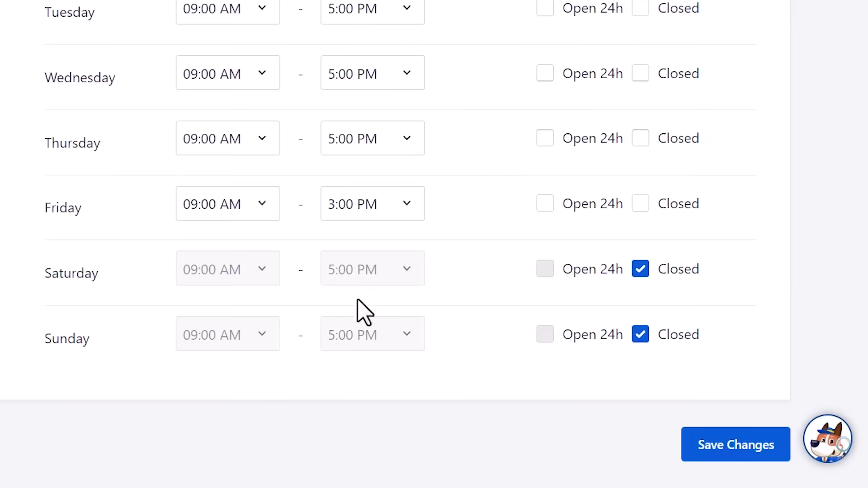
click(701, 453)
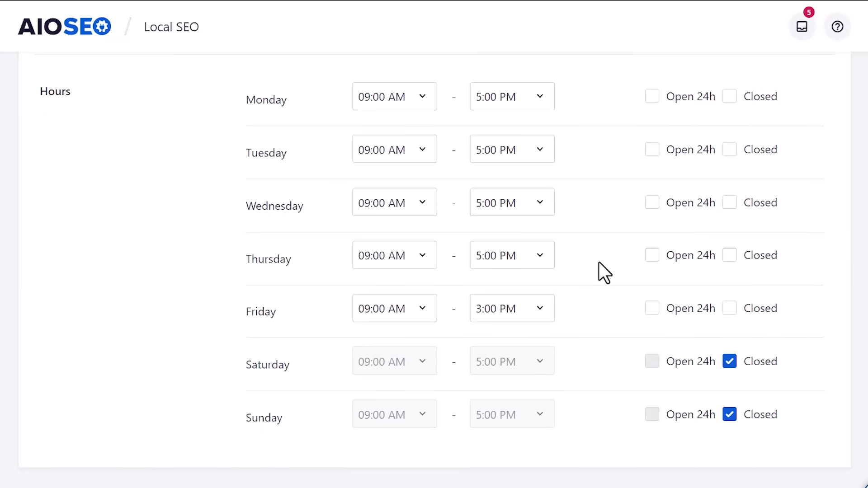
scroll(599, 262, up, 10)
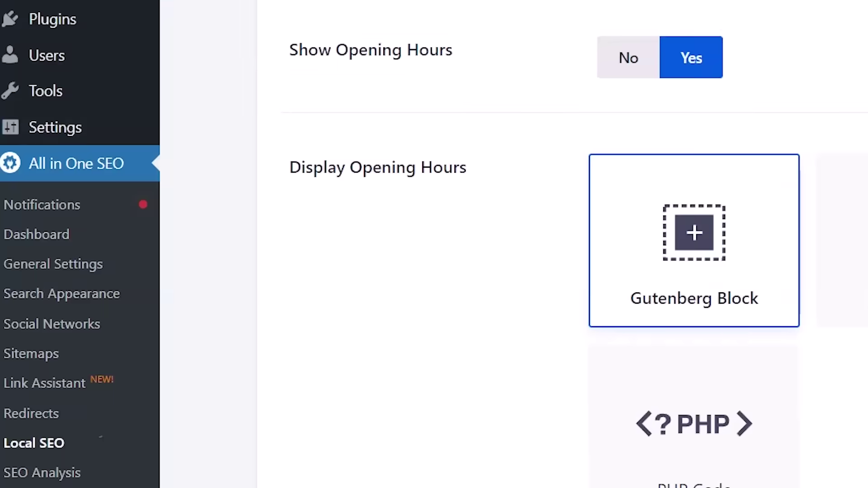
Add a new location and title it 'Bike Store South Side'
scroll(54, 372, up, 3)
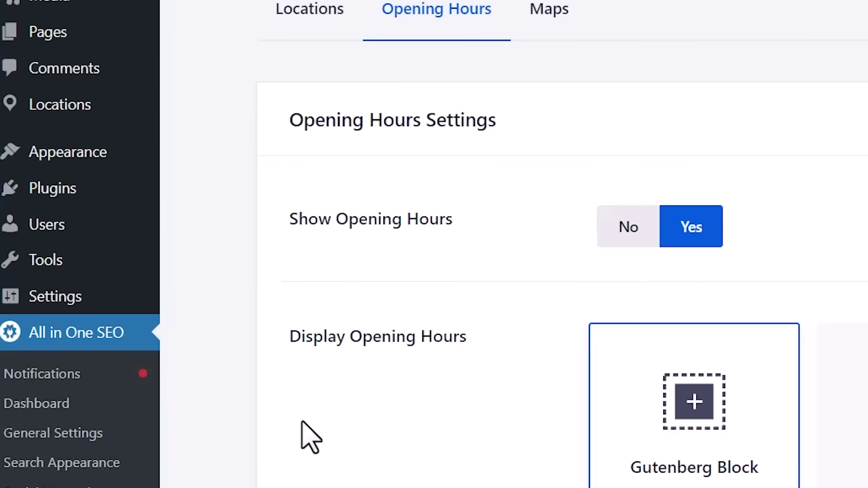
mouse_move(30, 105)
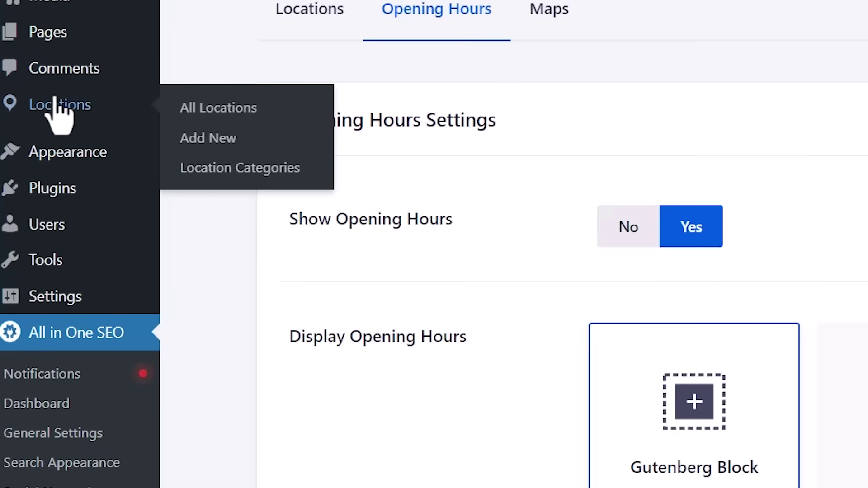
click(207, 113)
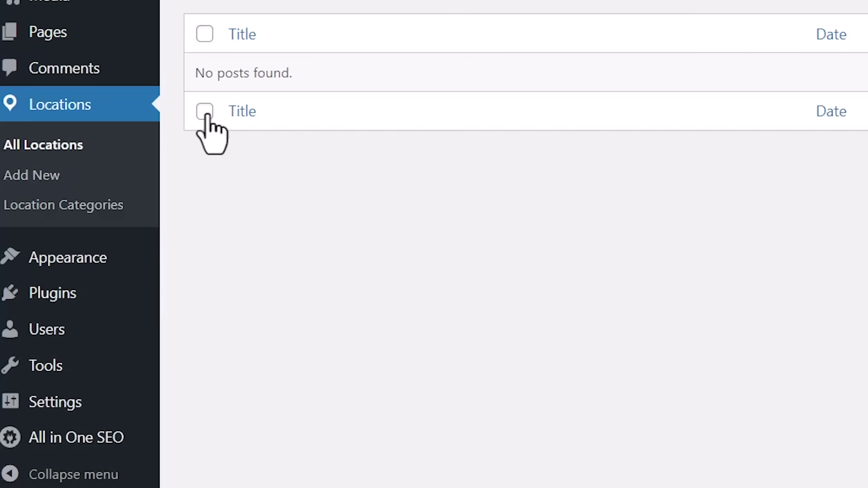
click(195, 40)
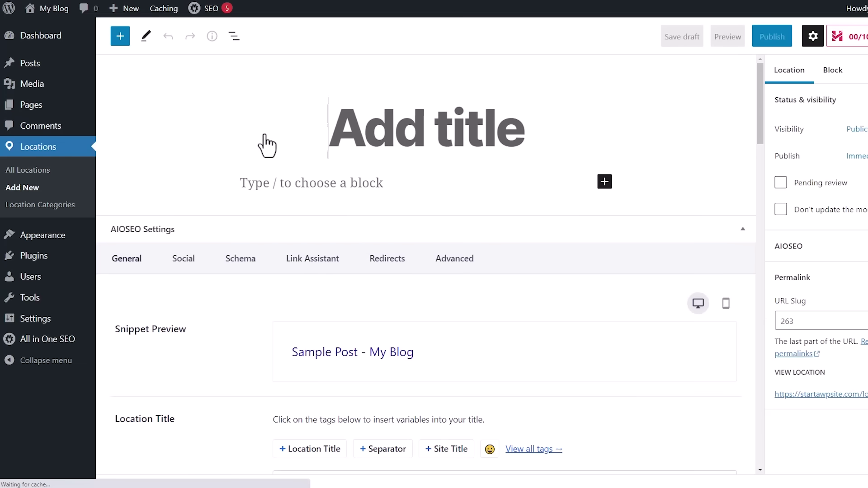
text(Bike)
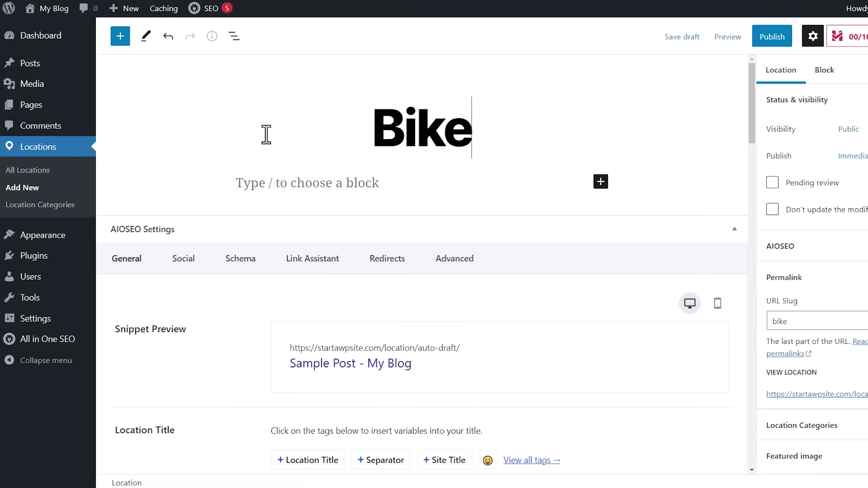
text( Store South Side)
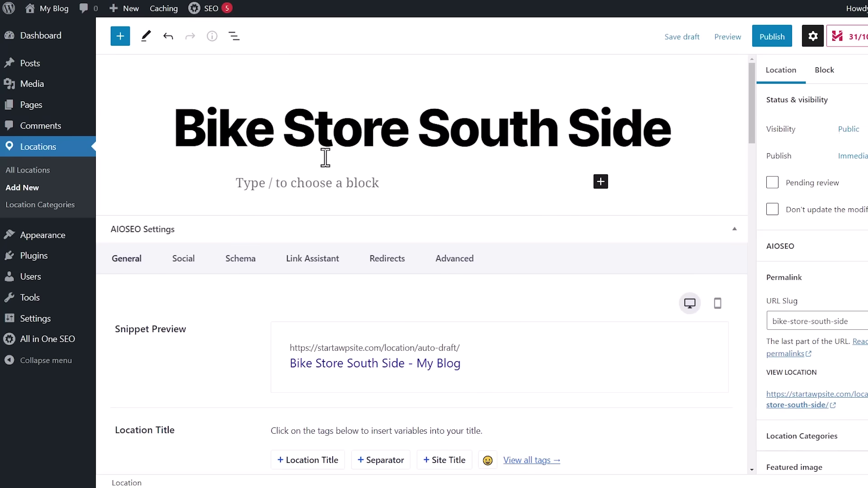
Set the location's business name to 'Bike Shop' and business type to Store
key(Return)
scroll(511, 215, down, 3)
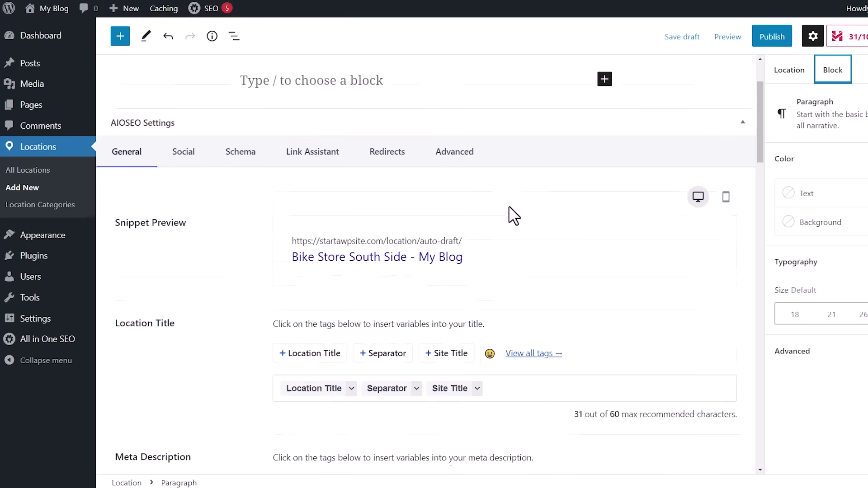
scroll(510, 207, down, 10)
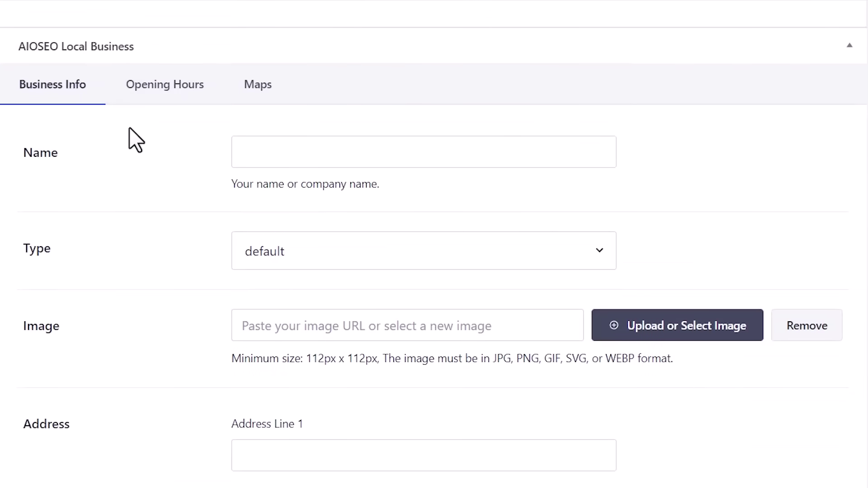
click(305, 161)
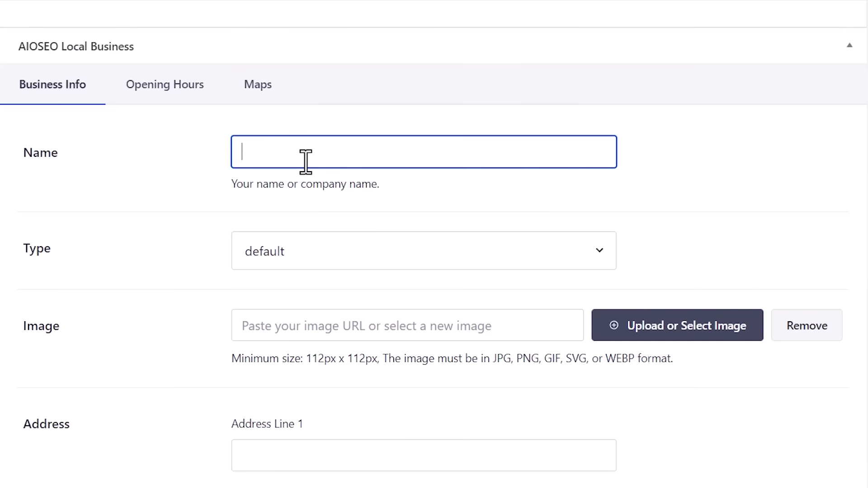
text(Bike Shop)
click(329, 236)
scroll(381, 357, down, 10)
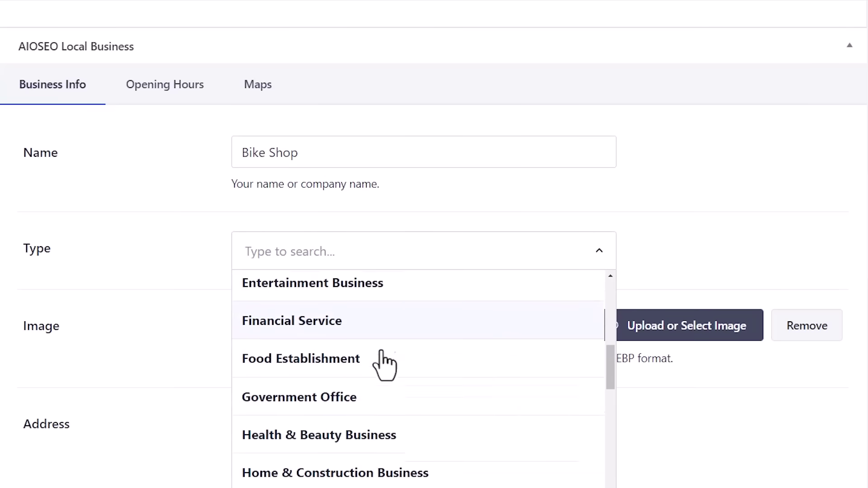
scroll(382, 357, down, 10)
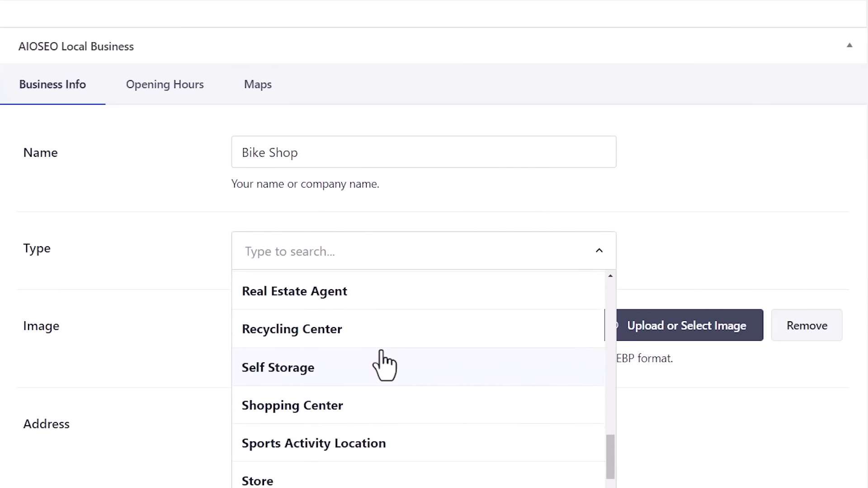
click(276, 377)
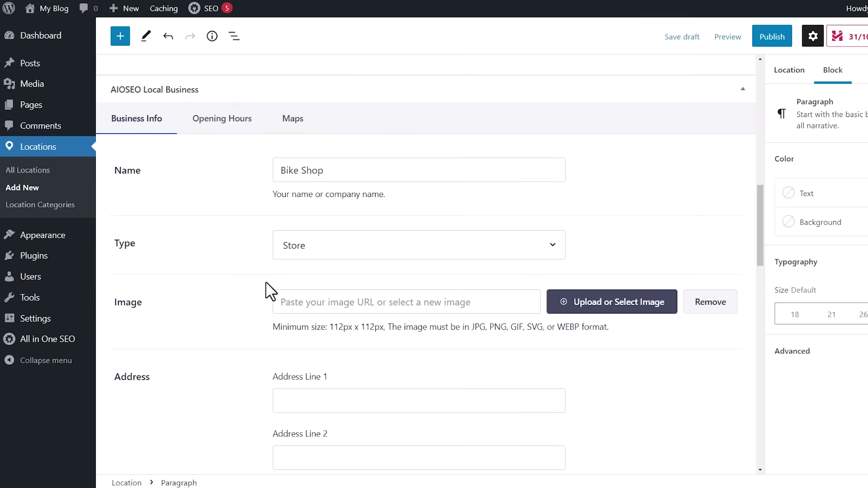
Choose the bike shop photo as the business image with alt text 'bike shop'
scroll(271, 292, down, 2)
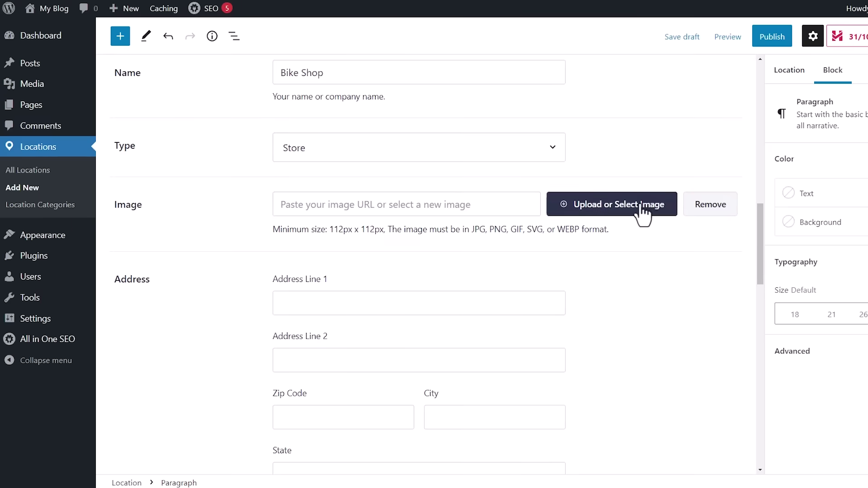
click(645, 213)
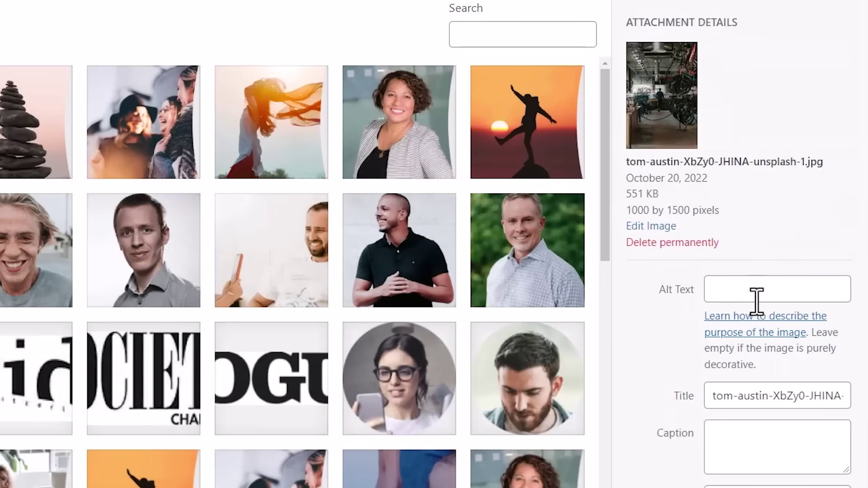
click(759, 292)
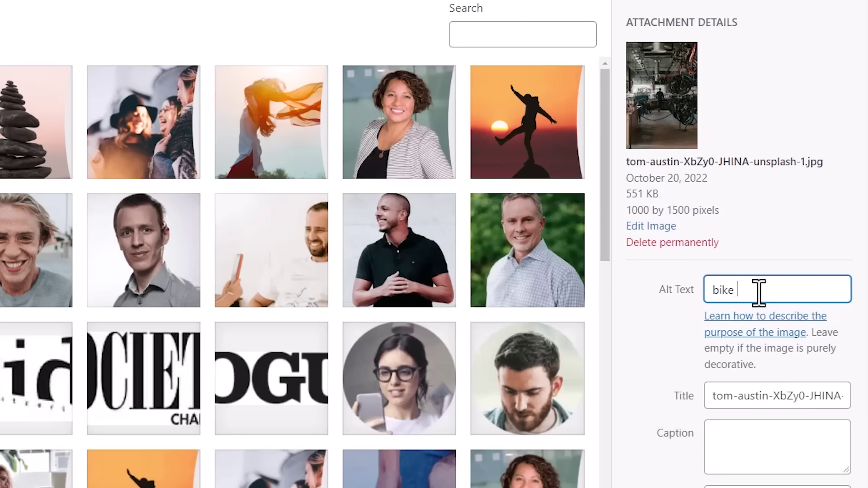
text(bike shop)
click(805, 454)
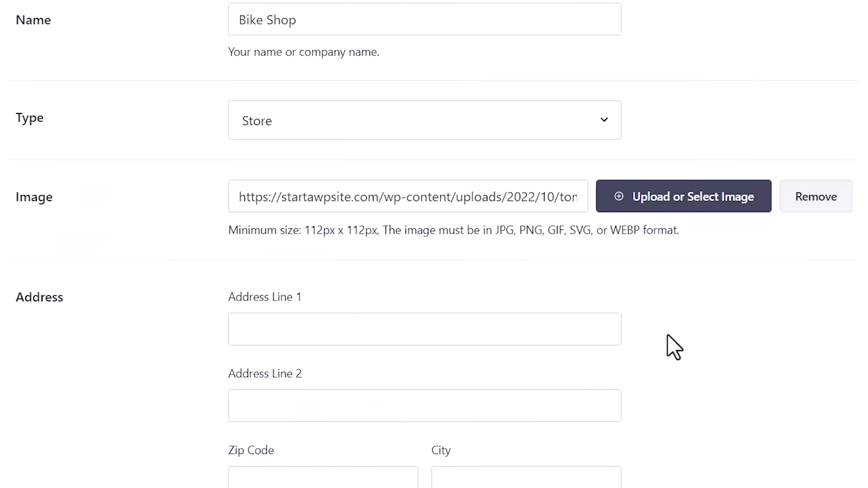
Enter '123 Bike Shop Lane' as address line 1 and begin the zip code
scroll(668, 335, down, 15)
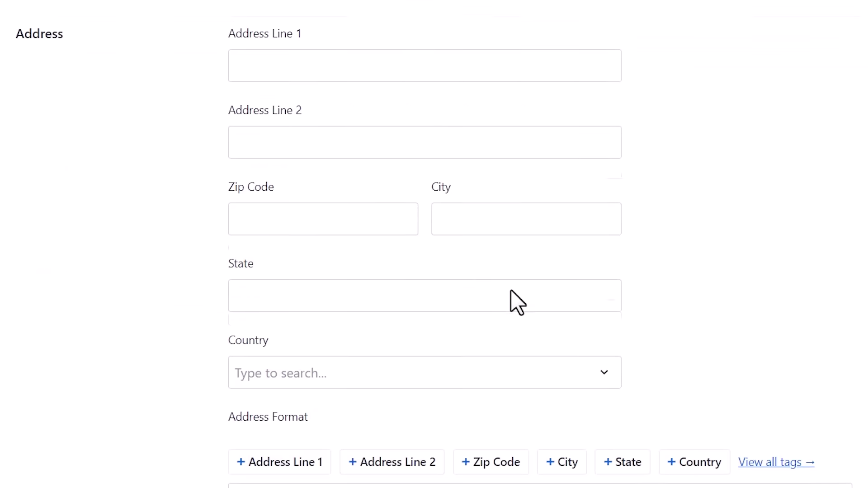
click(336, 60)
text(123 B)
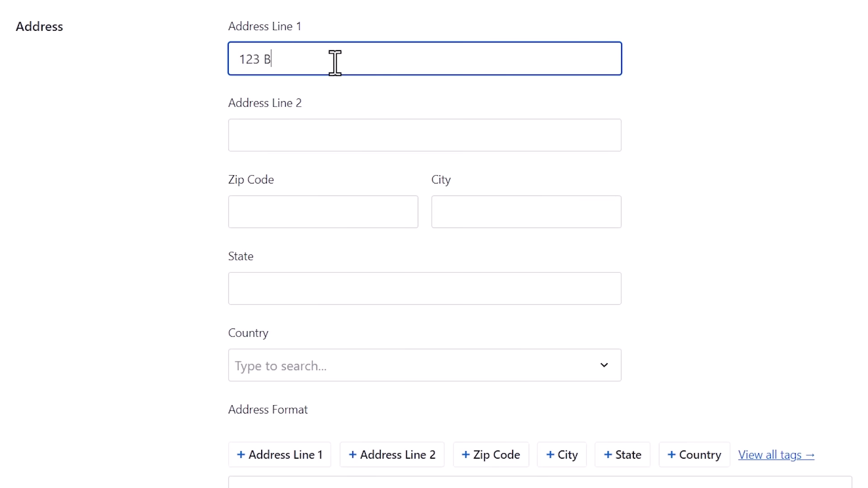
text(ike Shop Lane)
key(Tab)
key(Tab)
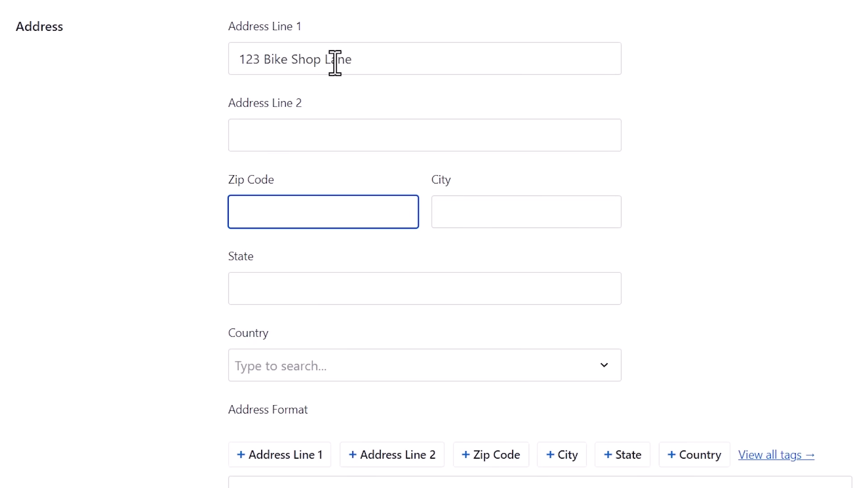
text(32605)
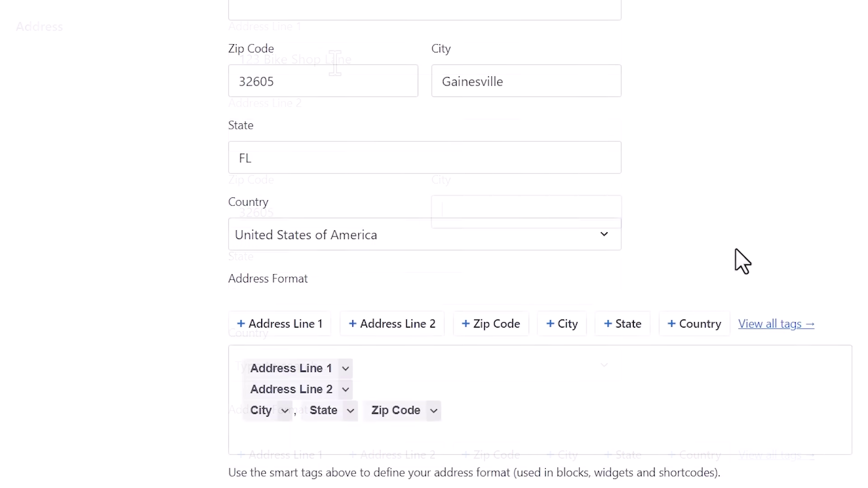
scroll(733, 267, up, 3)
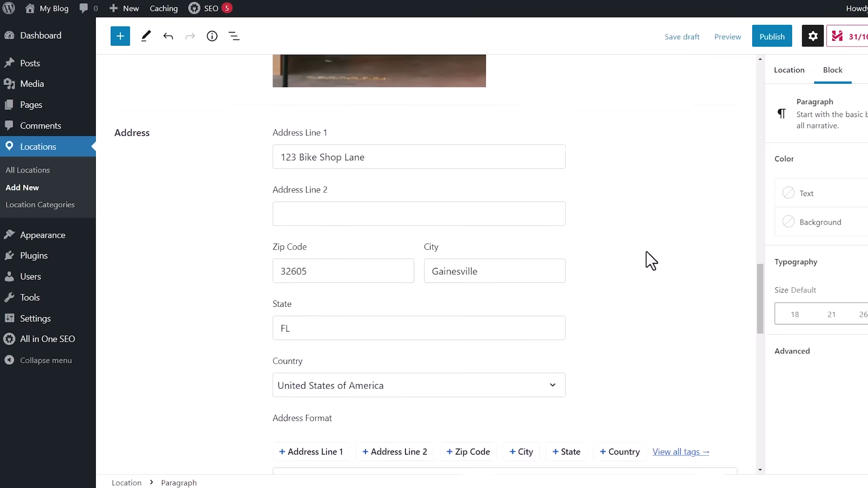
scroll(651, 261, up, 12)
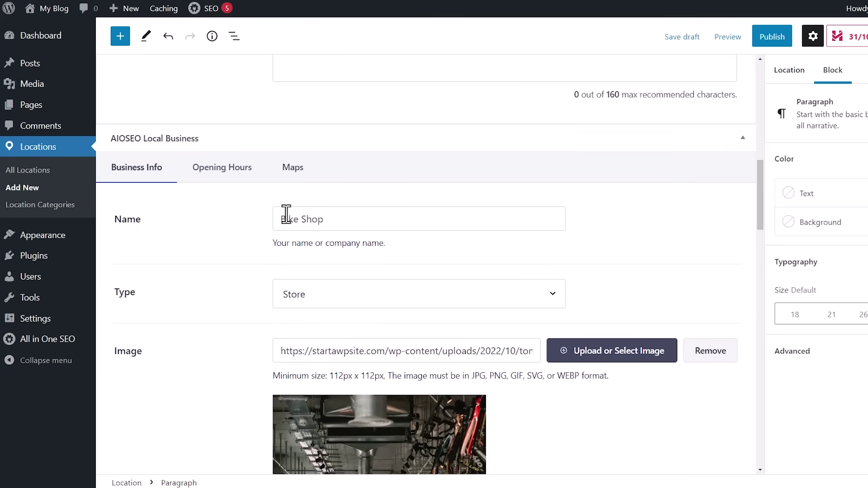
Set Use Defaults to No for opening hours and mark Monday, Saturday and Sunday closed
click(208, 174)
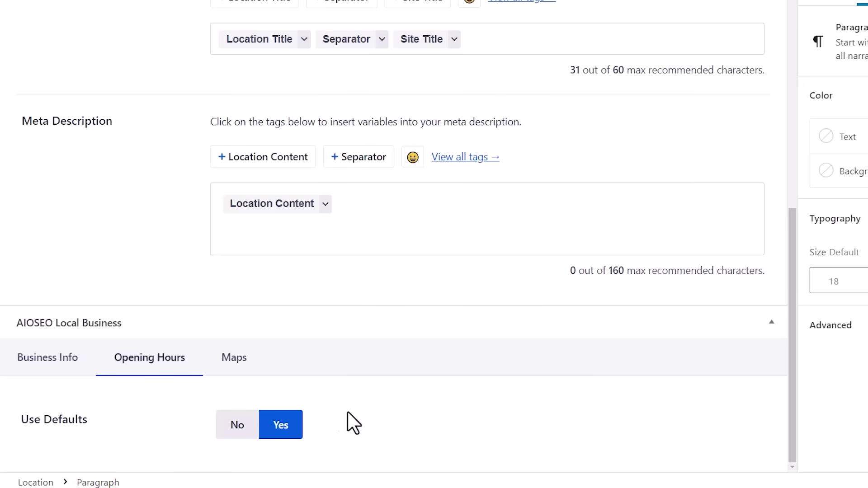
click(239, 428)
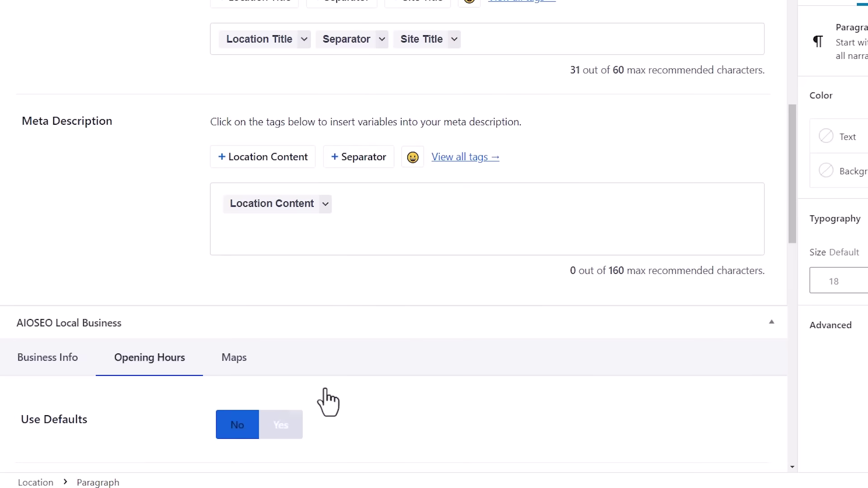
scroll(322, 401, down, 7)
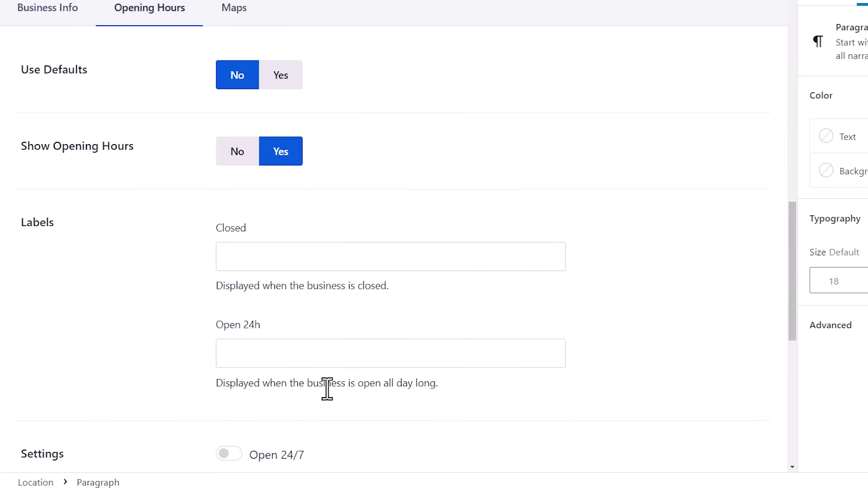
scroll(181, 301, down, 3)
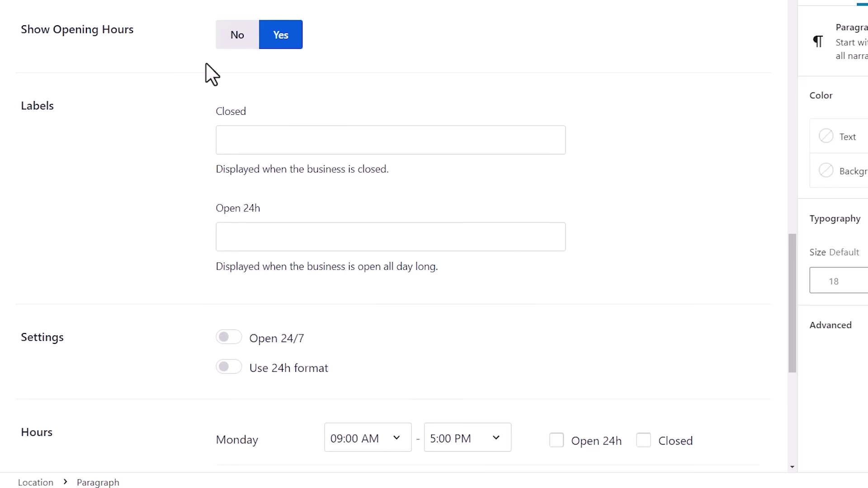
scroll(142, 194, down, 7)
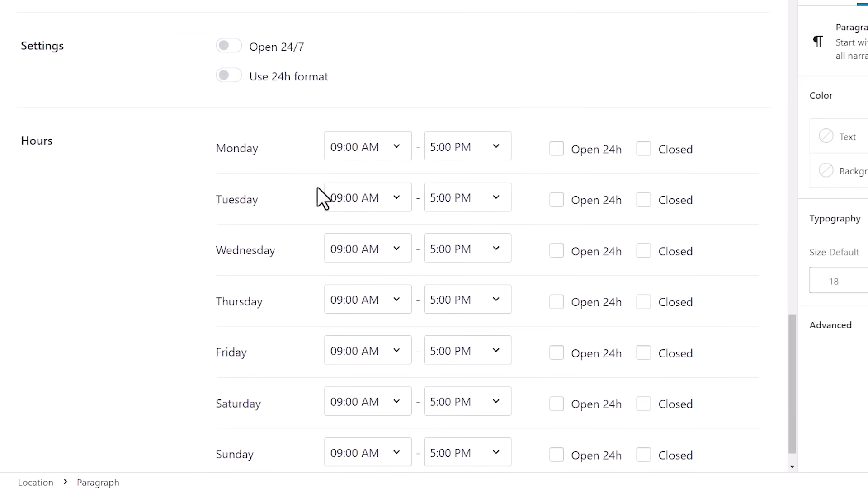
click(643, 150)
scroll(411, 248, down, 1)
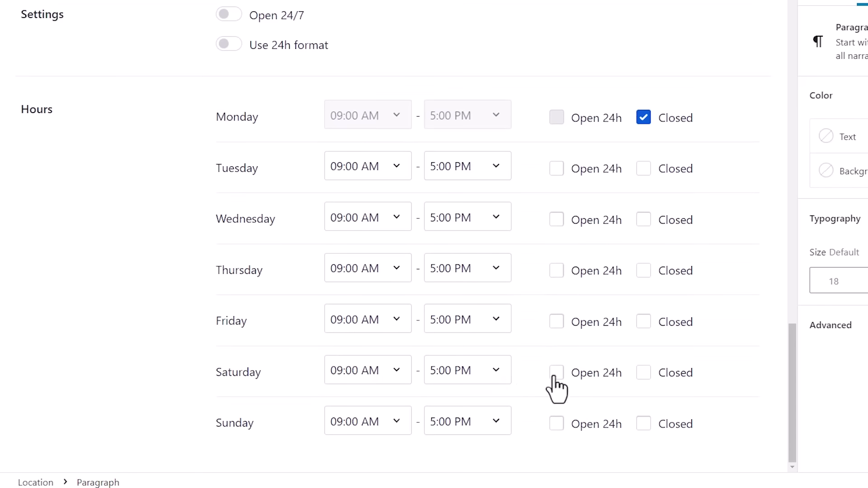
click(644, 372)
click(643, 424)
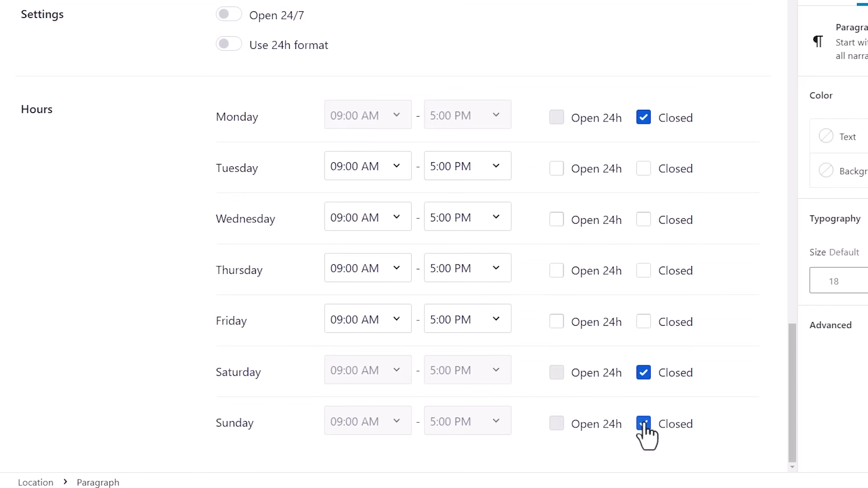
scroll(639, 393, up, 15)
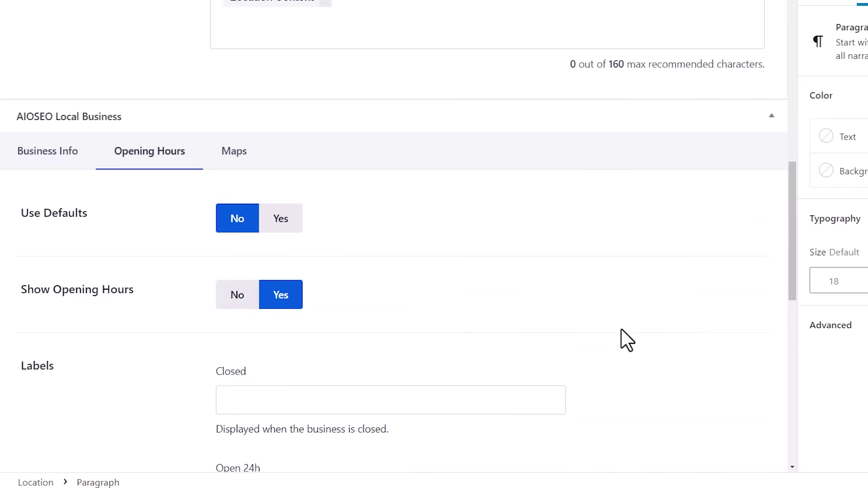
Insert an AIOSEO Local - Business Info block below the title, showing Bike Shop's Gainesville address
scroll(570, 359, down, 20)
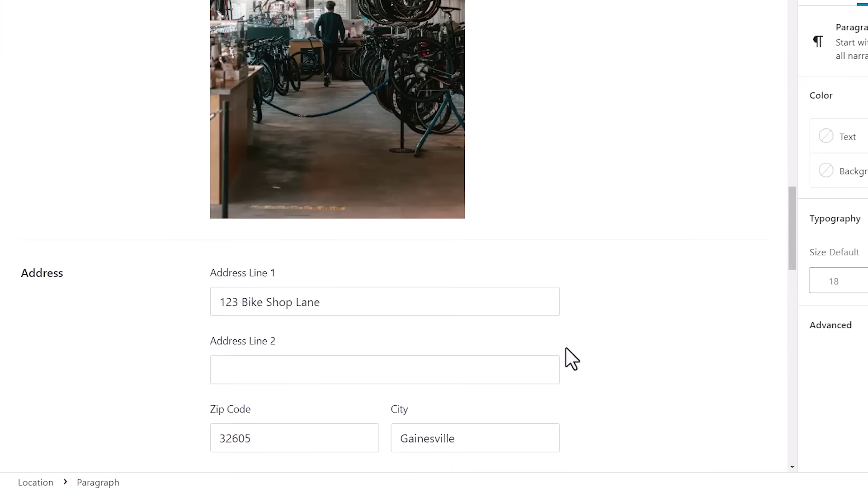
scroll(571, 360, up, 20)
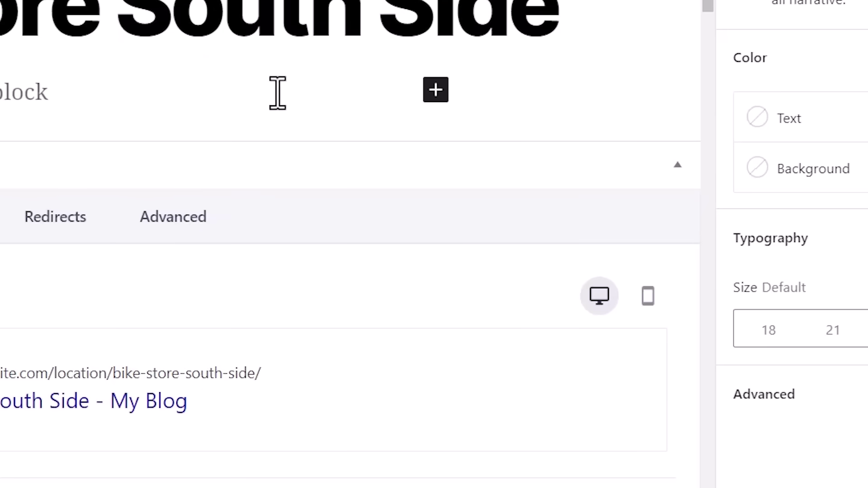
click(435, 91)
text(ai)
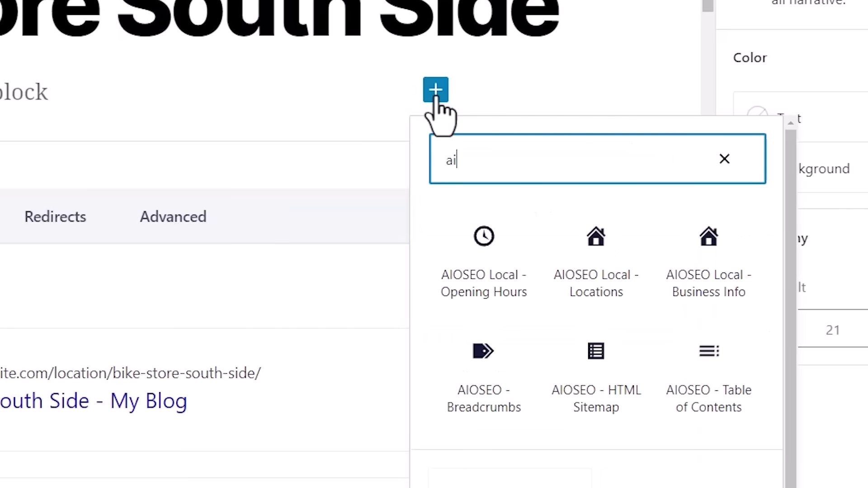
text(oseo)
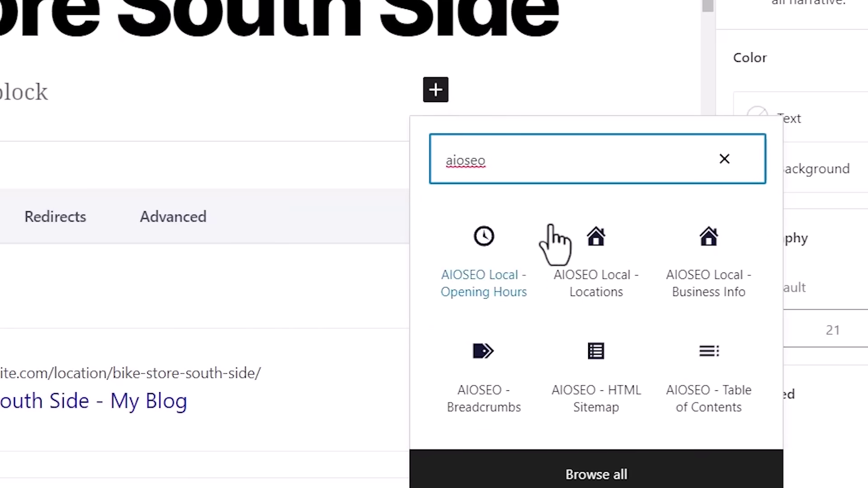
click(703, 299)
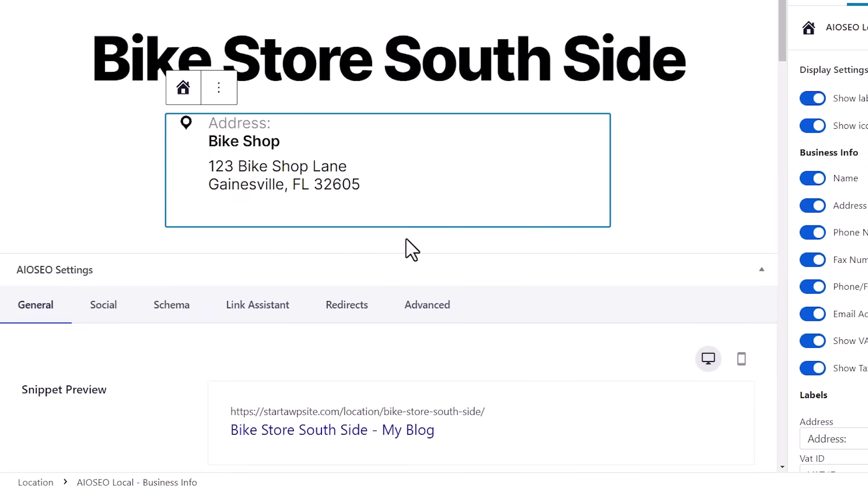
Insert an AIOSEO Local - Opening Hours block below the address block
click(399, 248)
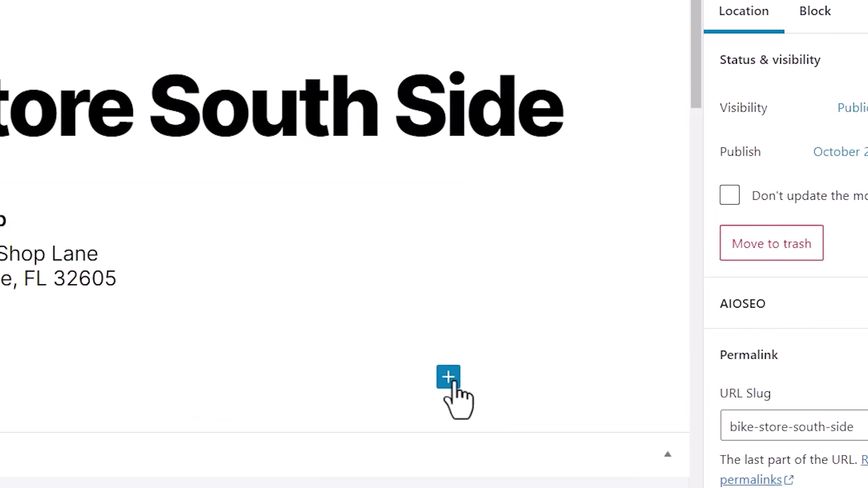
click(602, 257)
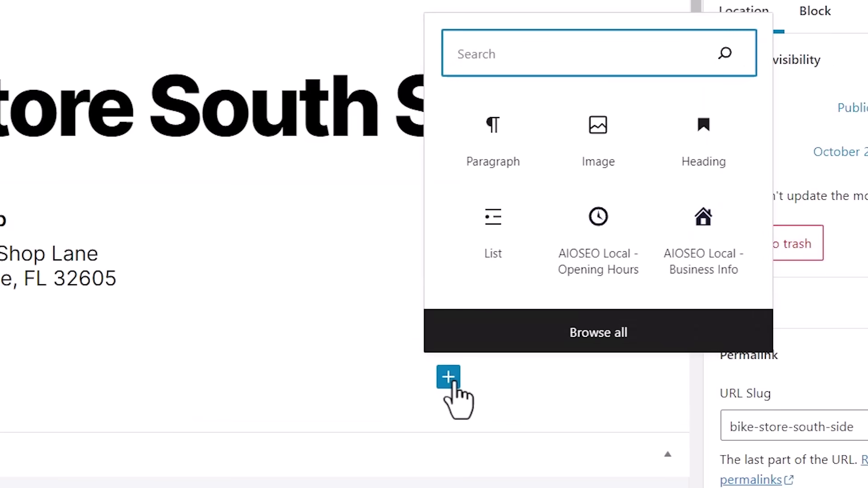
text(aioseo)
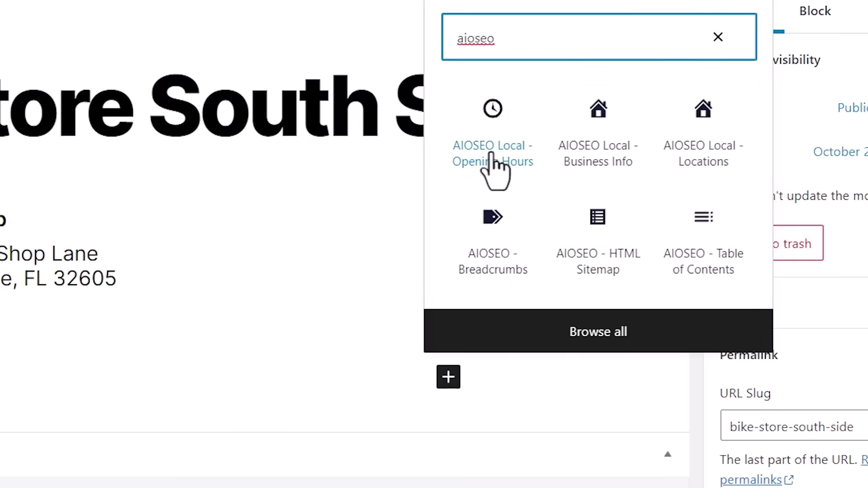
click(495, 171)
Hide Sunday, Saturday and Monday from the hours list and update the page
scroll(514, 294, down, 4)
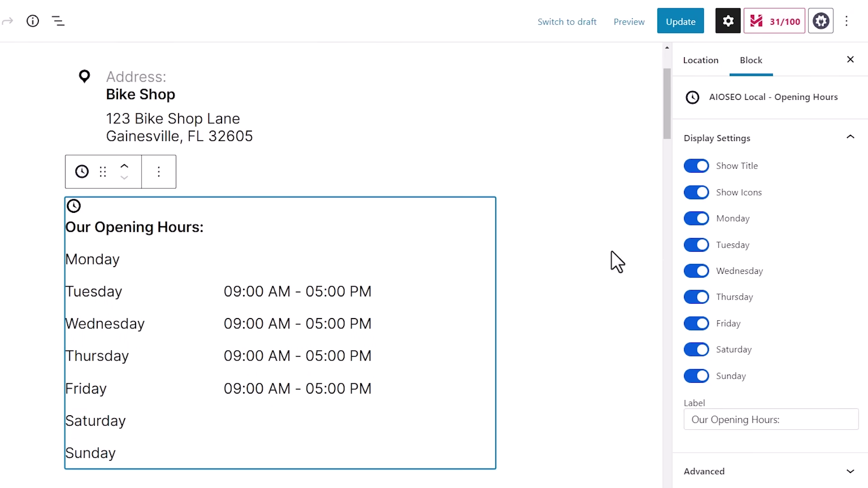
click(696, 376)
click(695, 351)
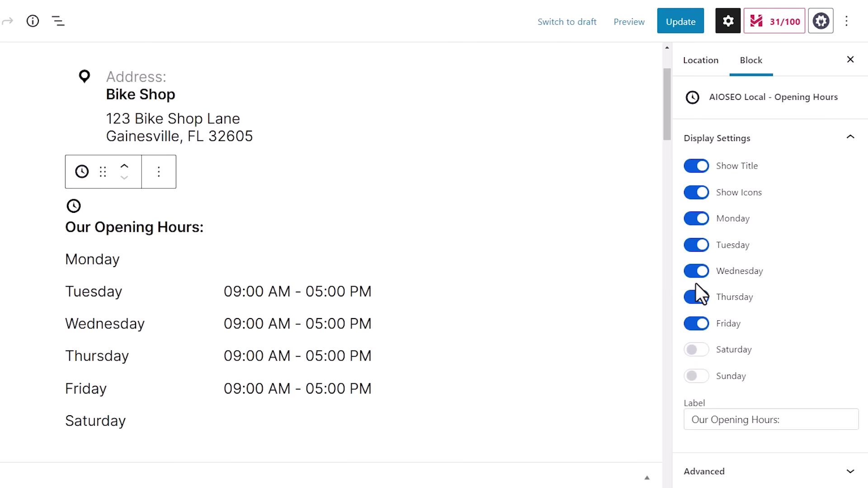
click(698, 220)
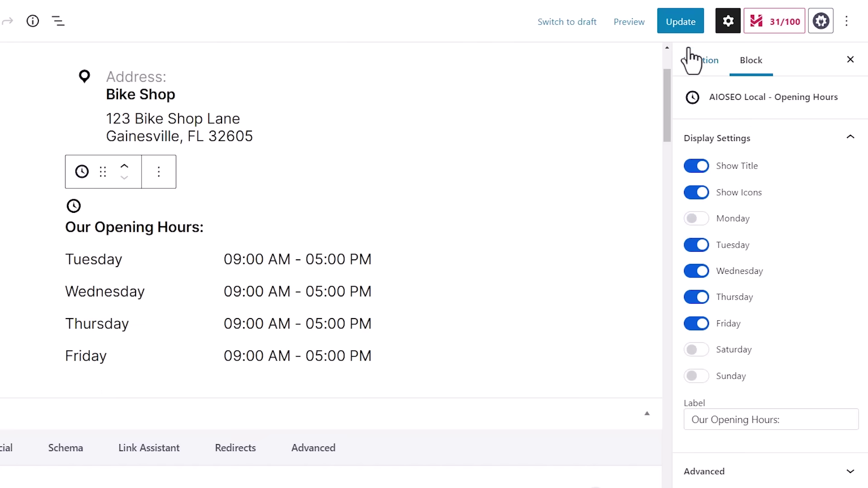
click(684, 25)
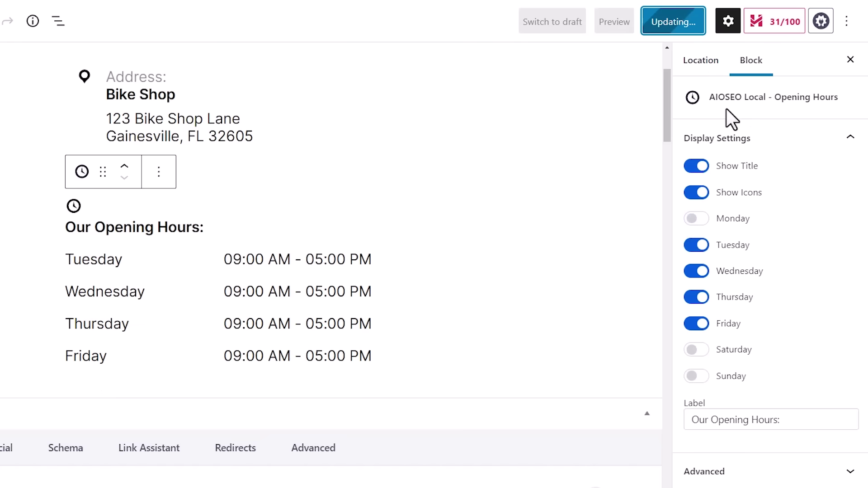
Open the published Bike Store South Side page from the Location tab's View Location link
click(701, 63)
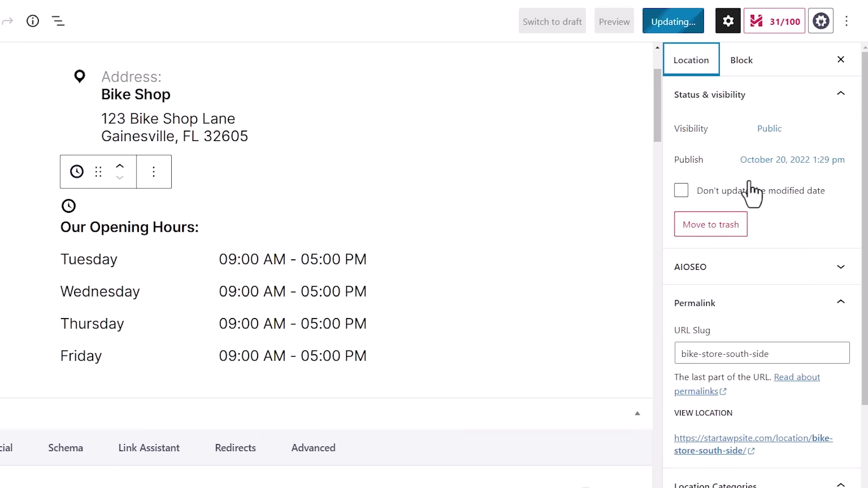
click(738, 452)
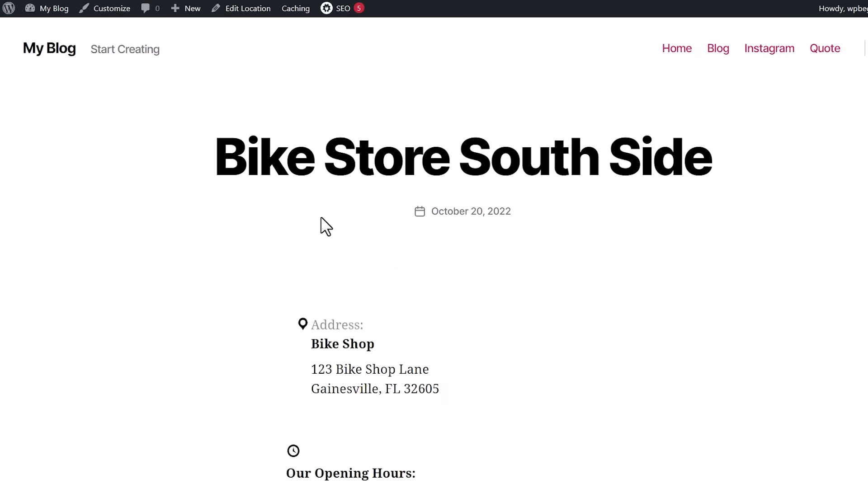
scroll(325, 226, down, 4)
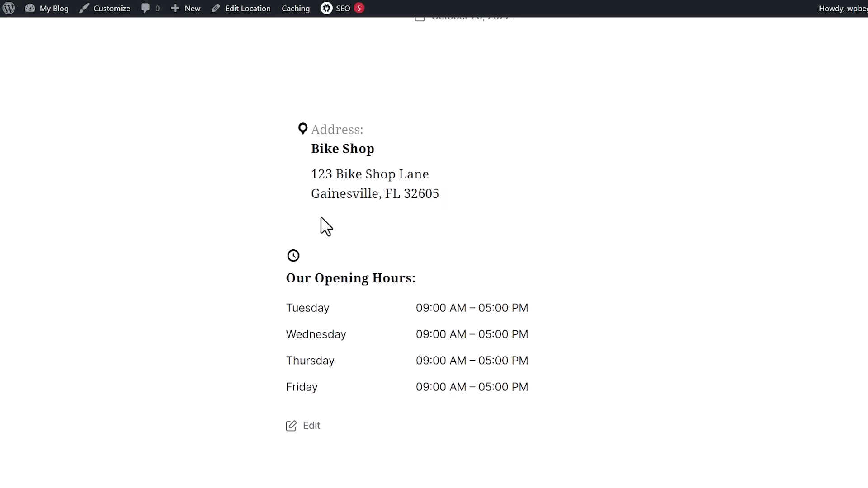
scroll(326, 226, up, 3)
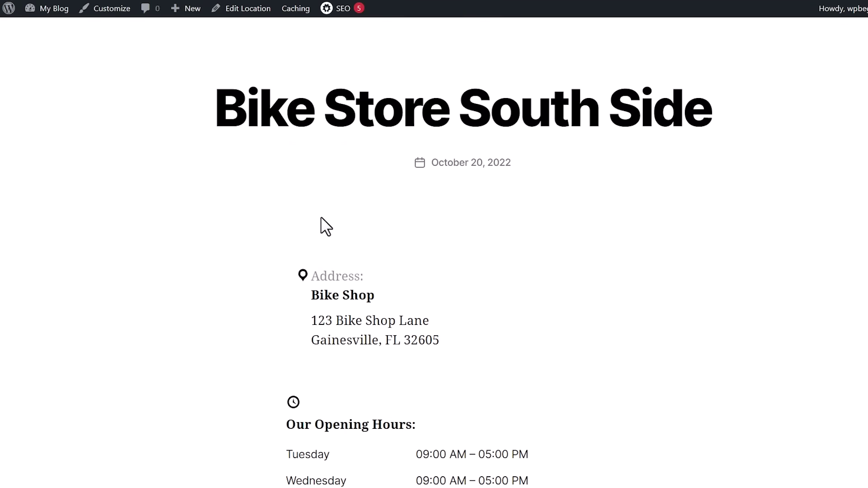